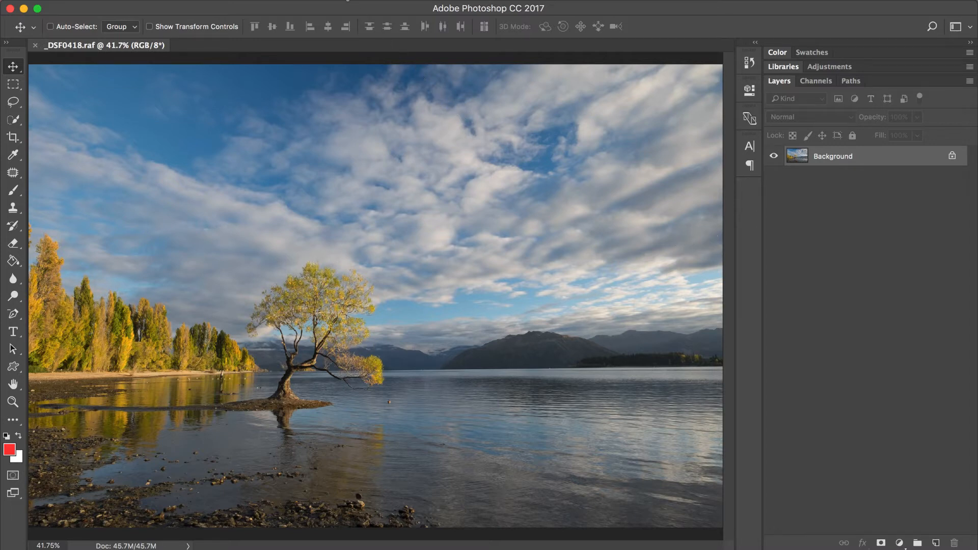
Open the Background layer in the Alien Skin Exposure X2 filter
left_click(344, 8)
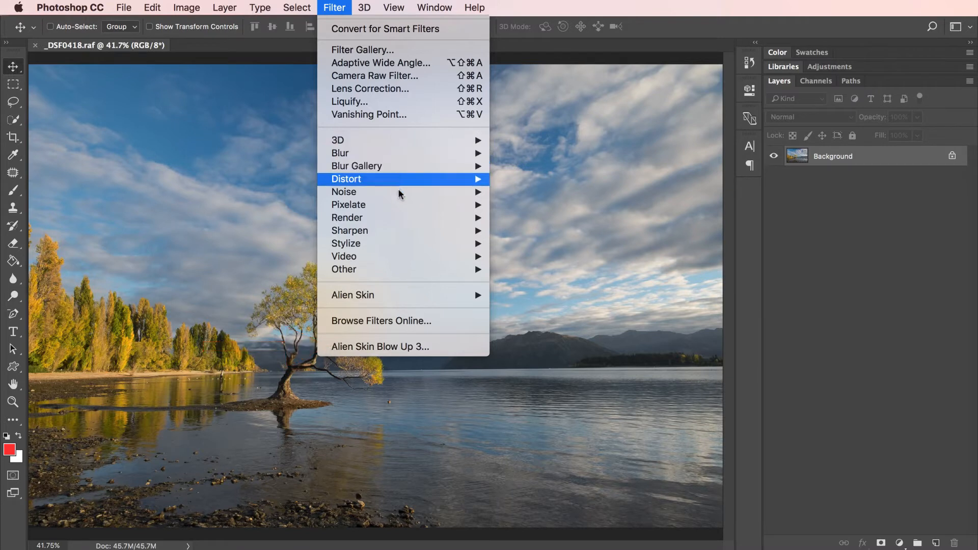
mouse_move(406, 289)
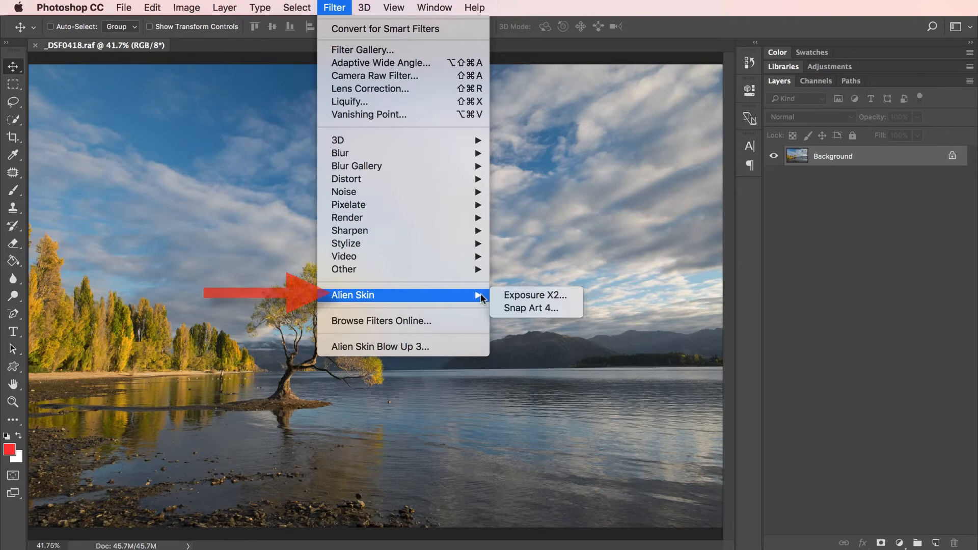
left_click(506, 296)
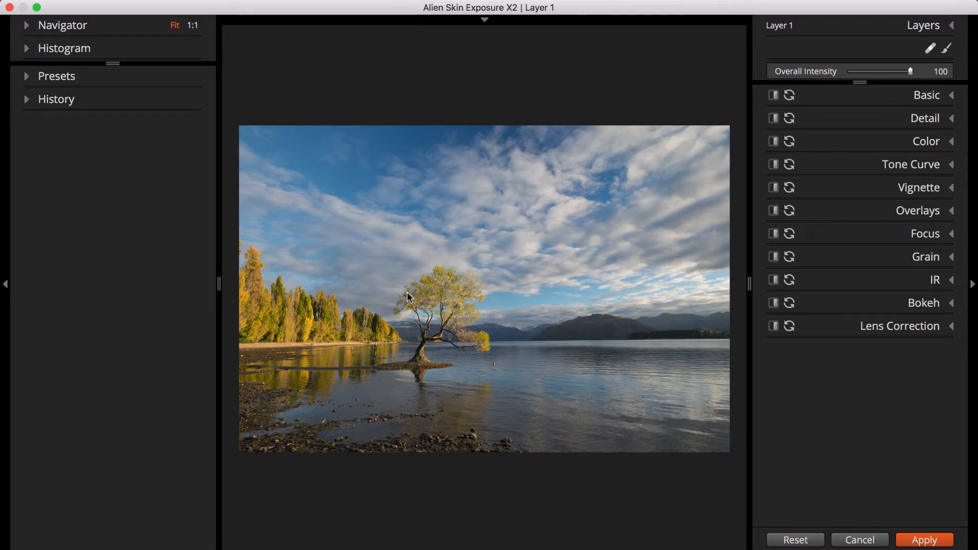
Browse the preset categories and preview Color Films - Print looks such as Fuji Reala - Pushed 2 Stops and Kodak Ektar 100
left_click(56, 79)
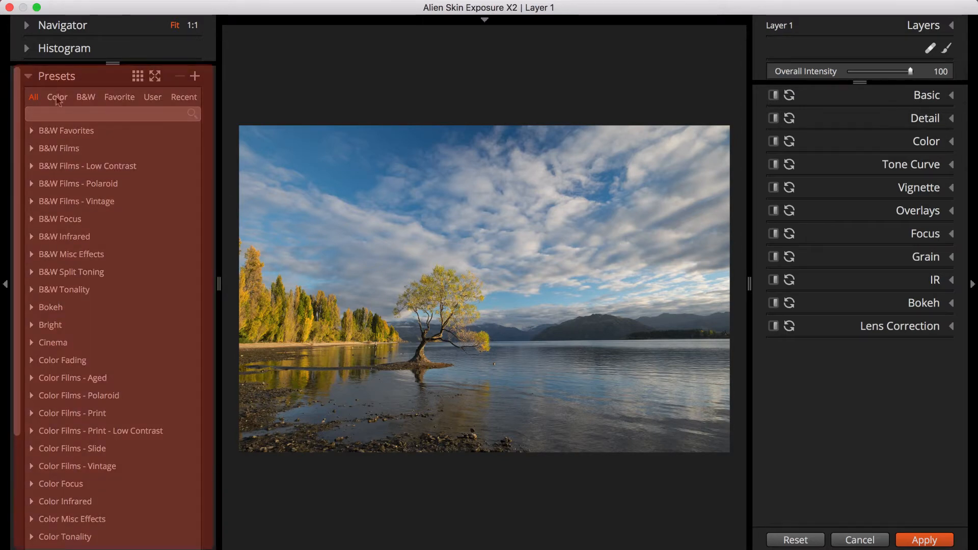
scroll(59, 140, "down", 5)
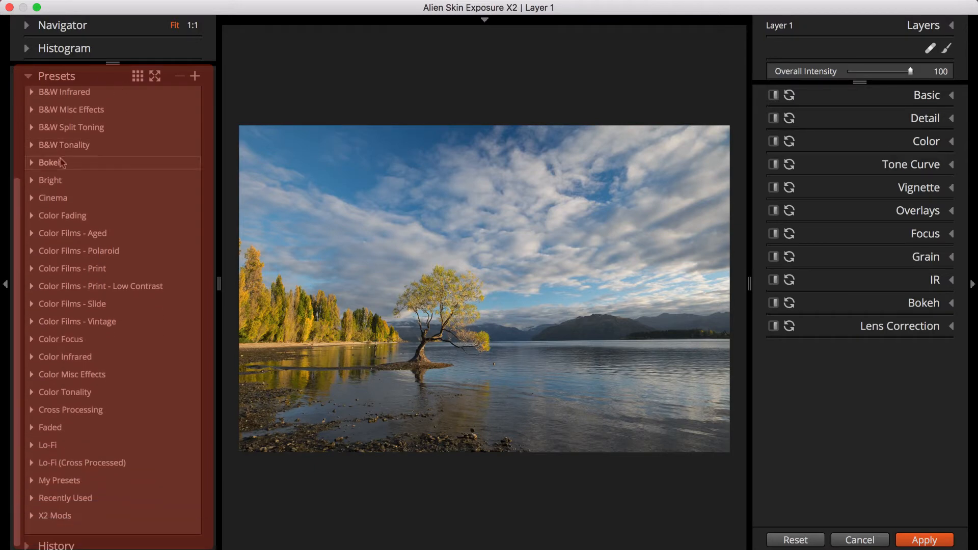
left_click(61, 269)
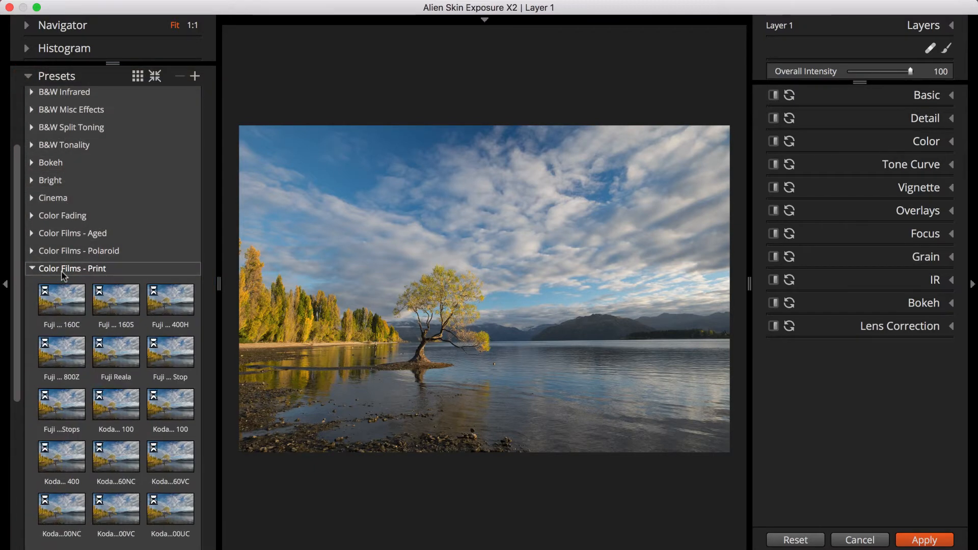
scroll(61, 271, "down", 5)
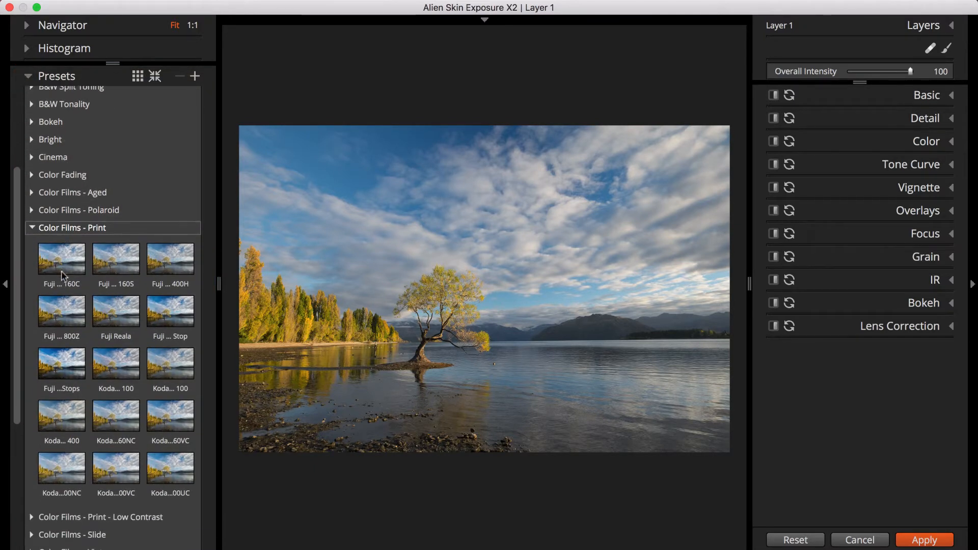
left_click(59, 274)
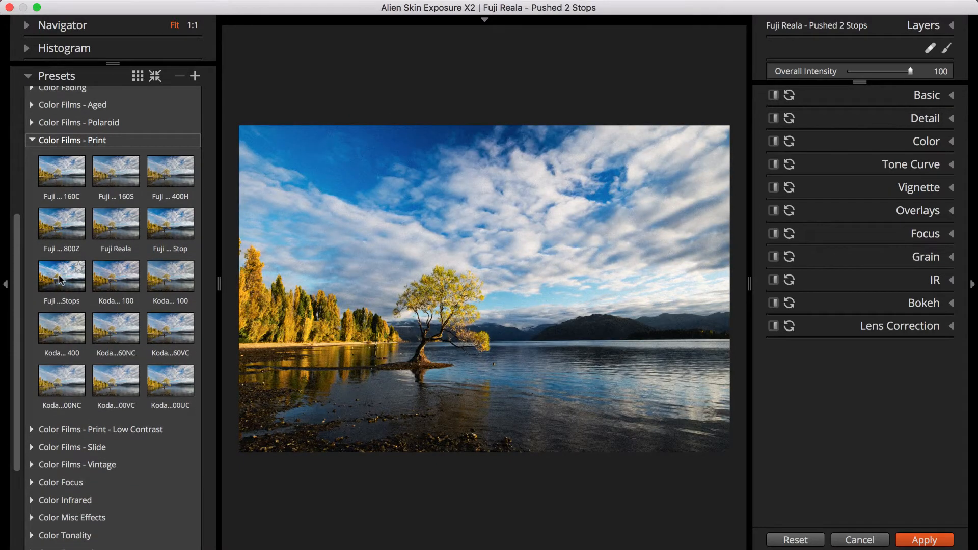
left_click(102, 279)
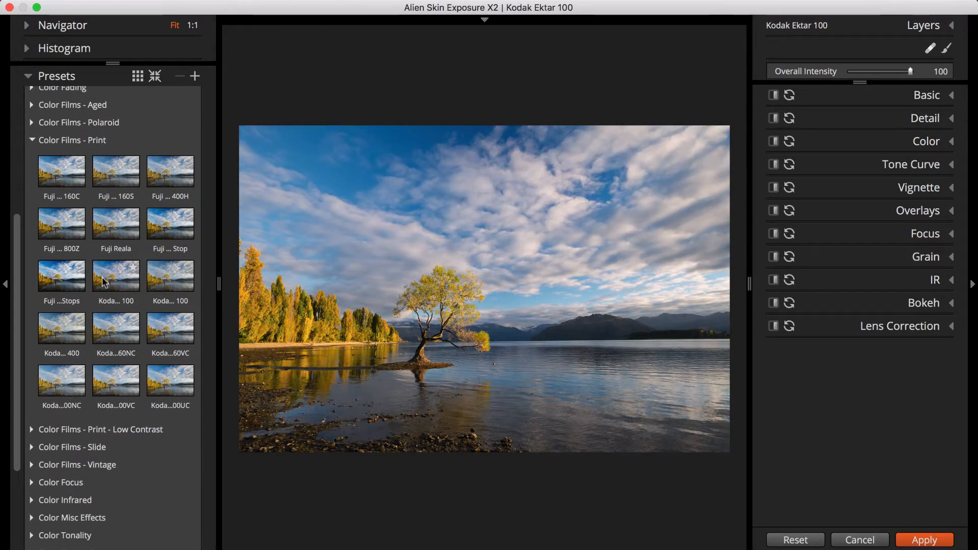
left_click(113, 322)
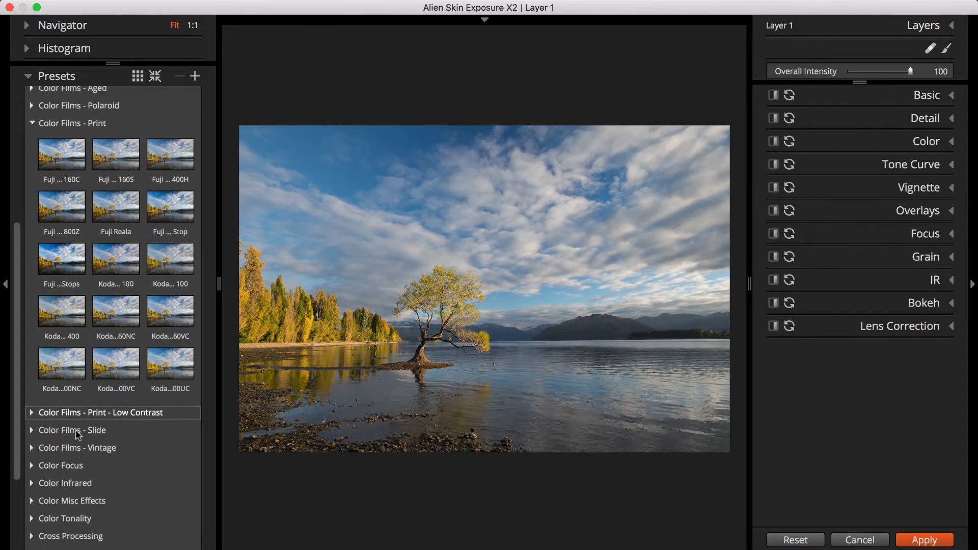
Apply the Faded Gold preset from the Faded category to the photo
scroll(76, 433, "down", 4)
left_click(61, 470)
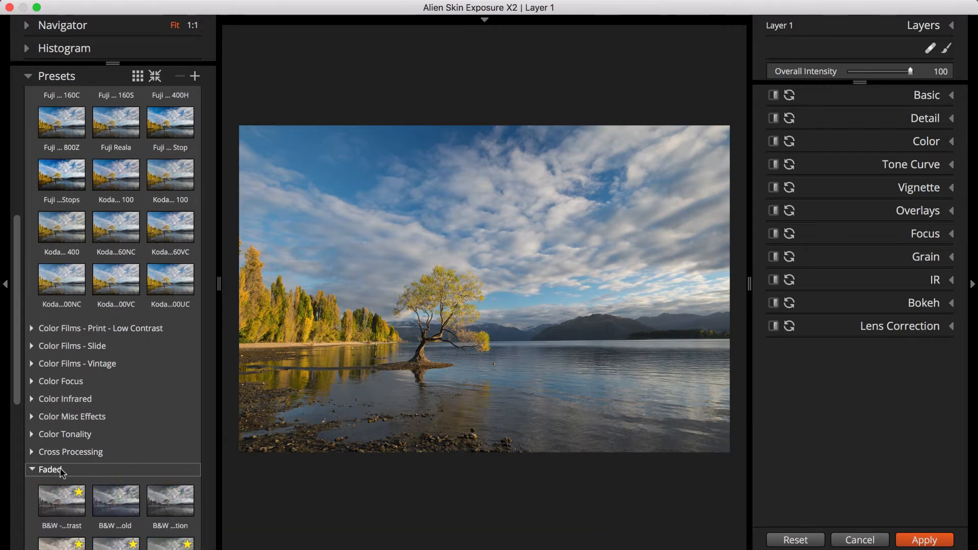
scroll(62, 473, "down", 3)
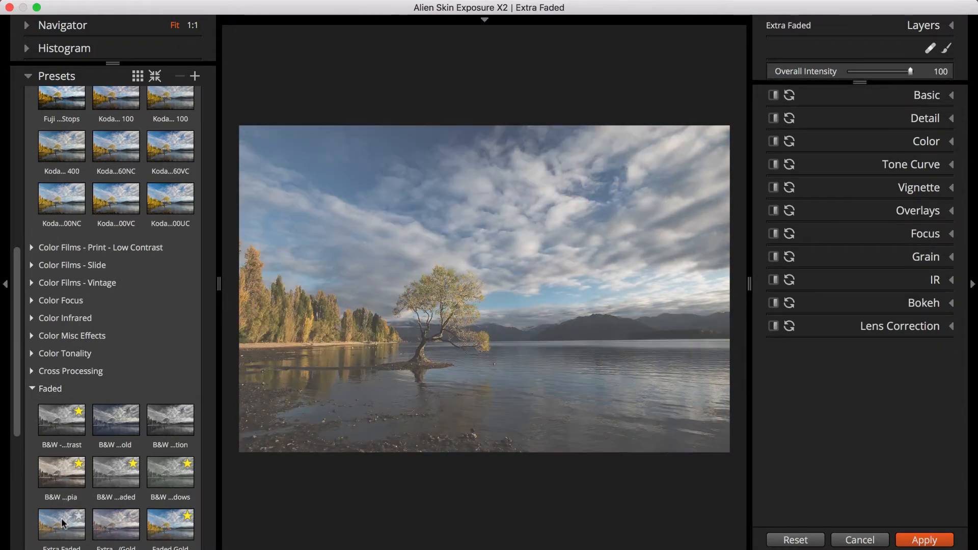
left_click(169, 523)
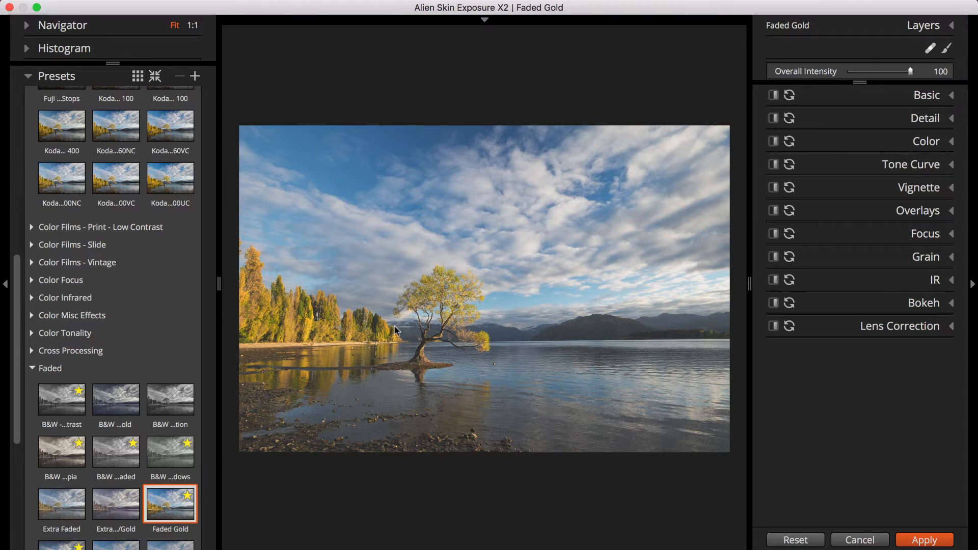
Set Exposure to -0.23, Contrast to 20 and Saturation to 13 in the basic adjustments, and apply the effect to the photo
left_click(868, 97)
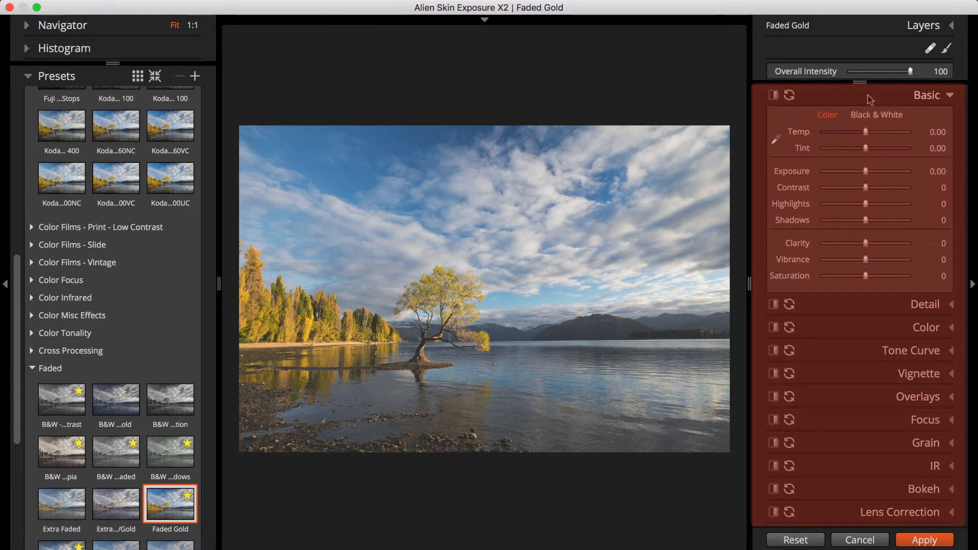
left_click(865, 172)
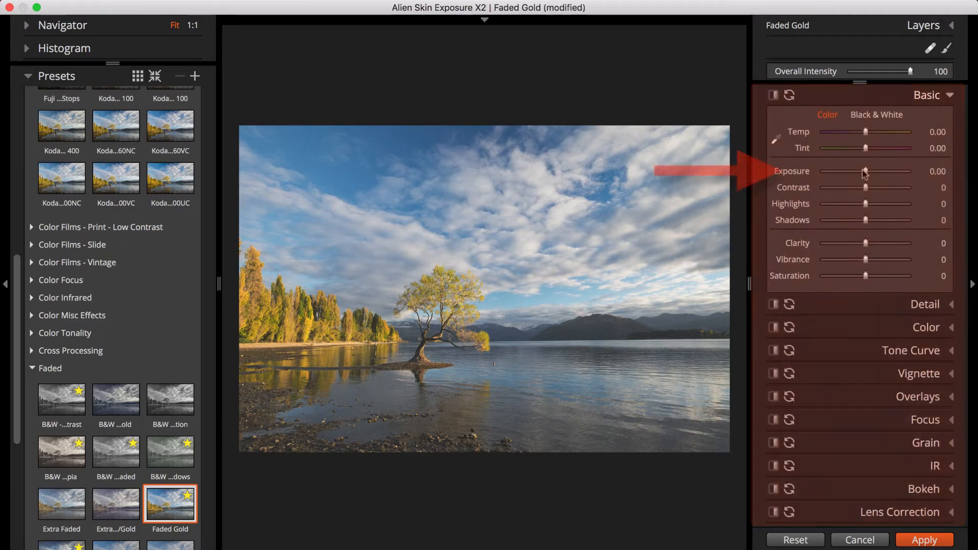
left_click_drag(864, 173, 875, 189)
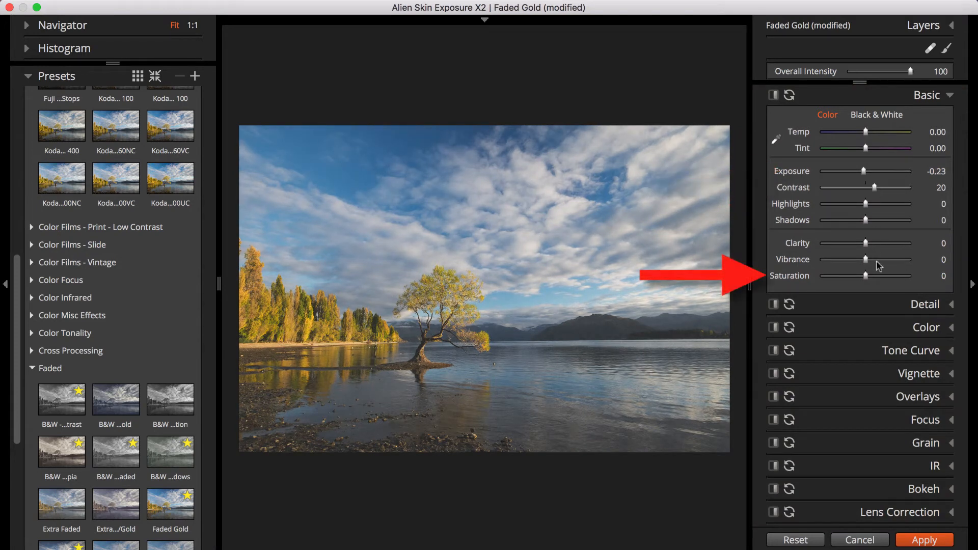
left_click_drag(866, 276, 873, 280)
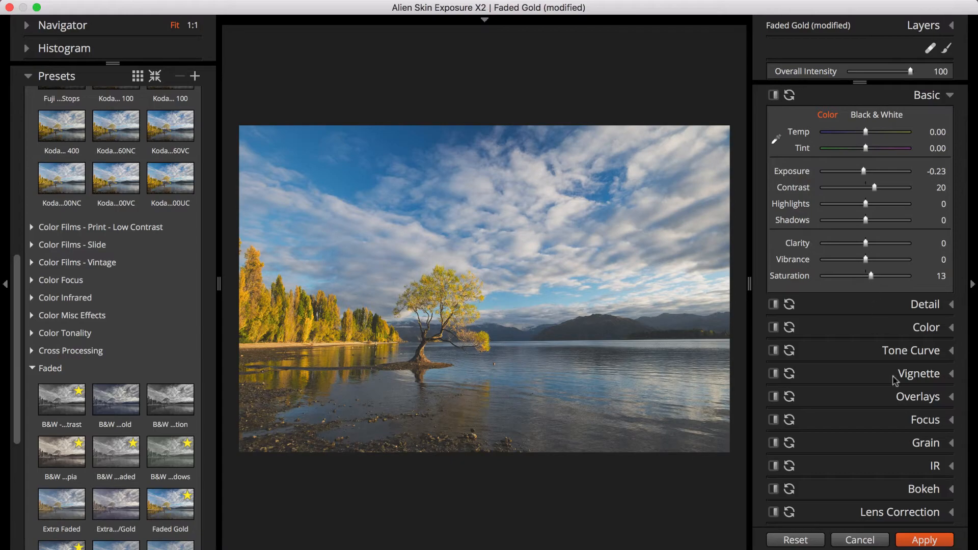
left_click(916, 539)
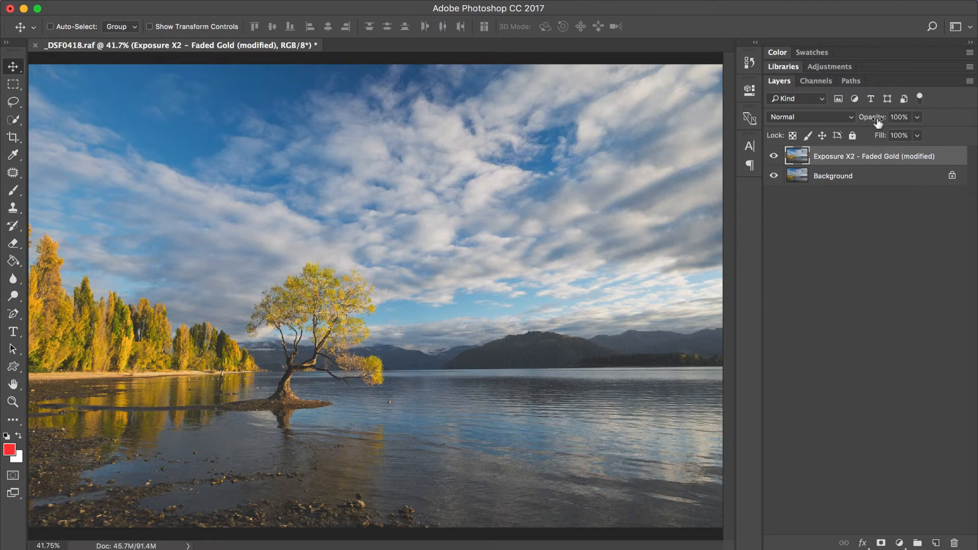
Lower the opacity of the Faded Gold effect layer to 25% and raise it again
left_click_drag(876, 119, 825, 124)
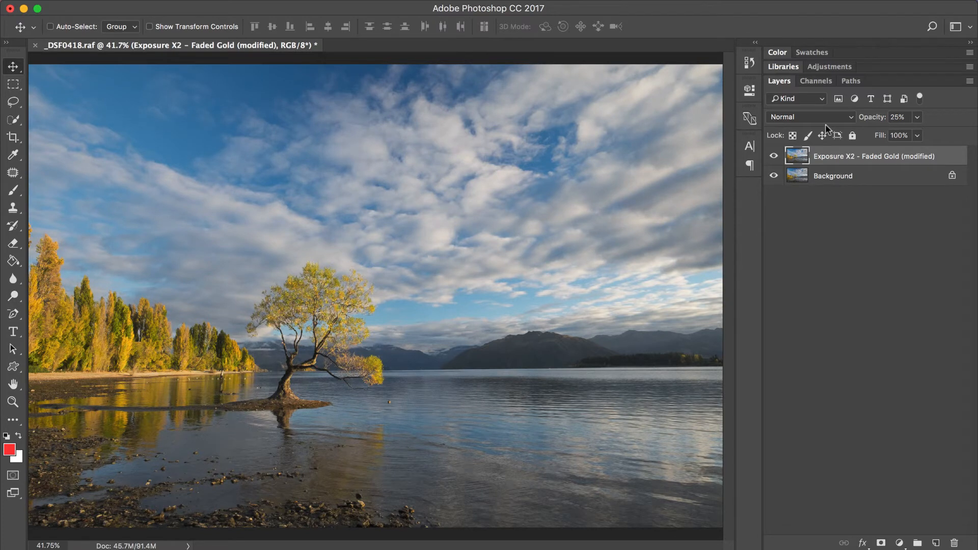
left_click_drag(866, 124, 895, 129)
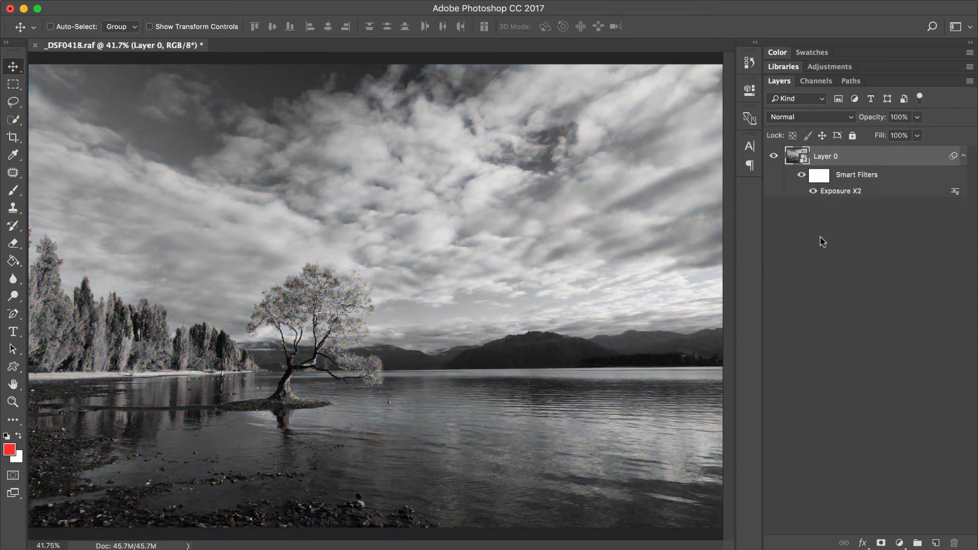
Reopen Layer 0's Exposure X2 smart filter, set Contrast to 5 and Exposure to 0.31, and apply the changes
double_click(847, 192)
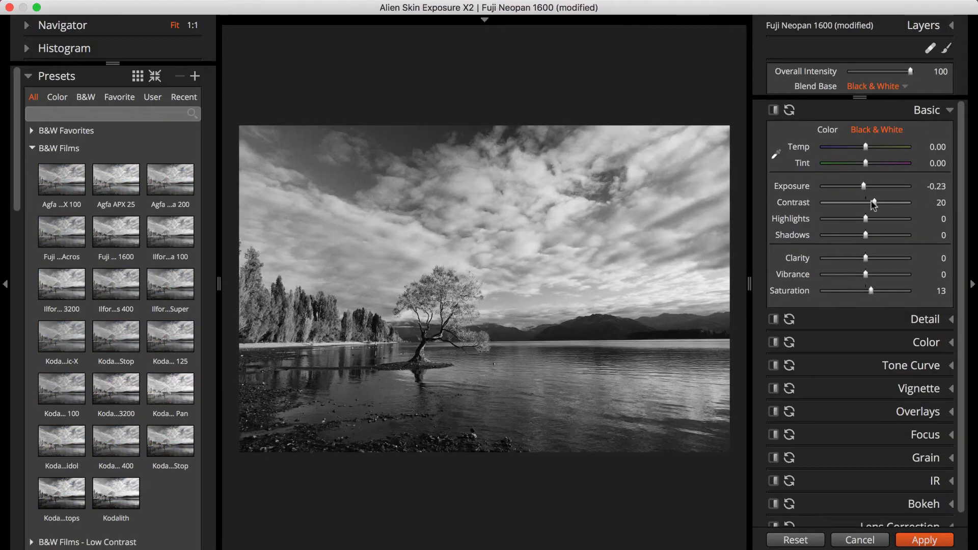
left_click_drag(873, 202, 868, 187)
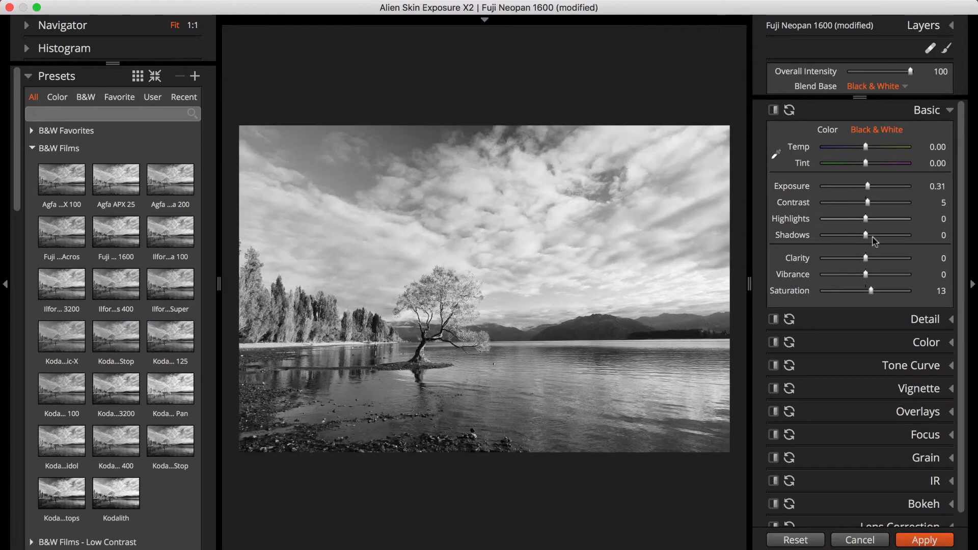
left_click(924, 540)
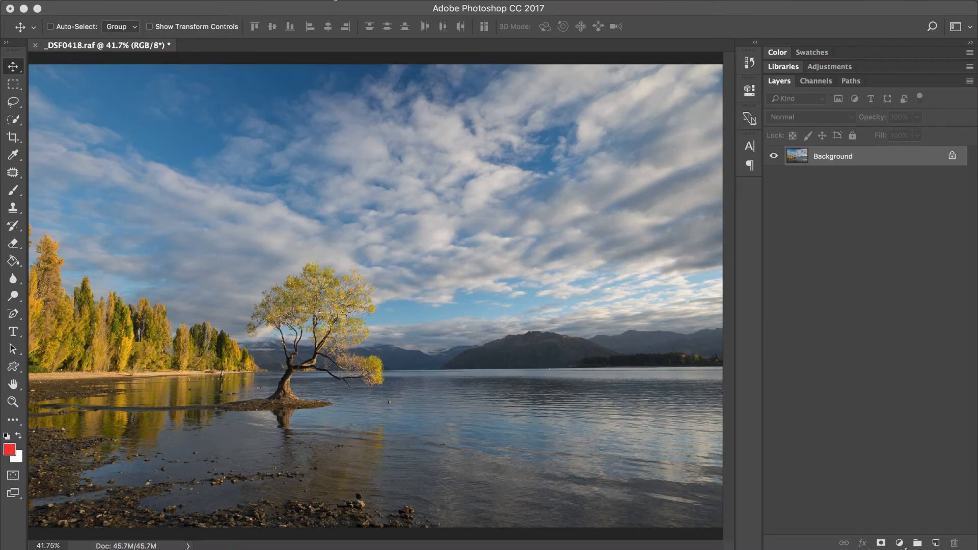
Open the color photo's Background layer in the Alien Skin Snap Art 4 filter
left_click(332, 8)
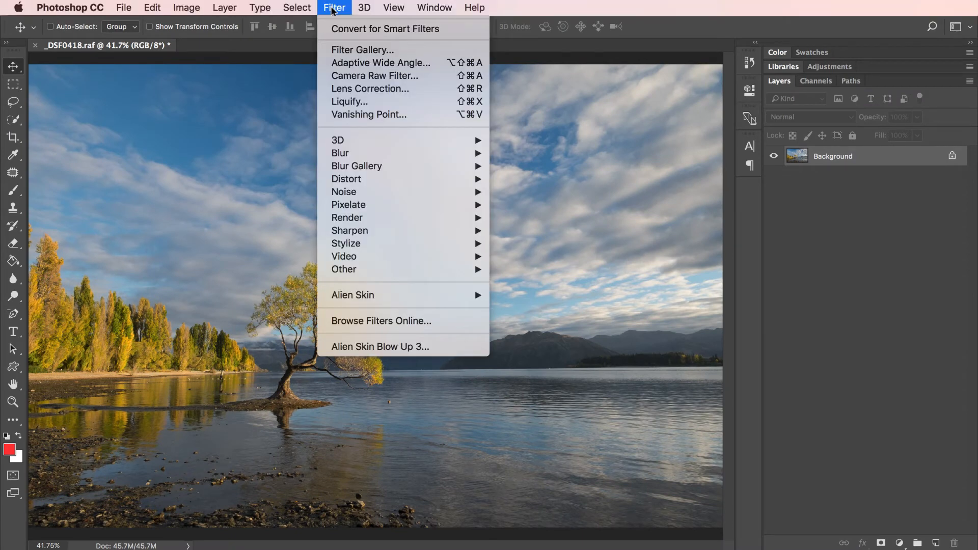
mouse_move(458, 297)
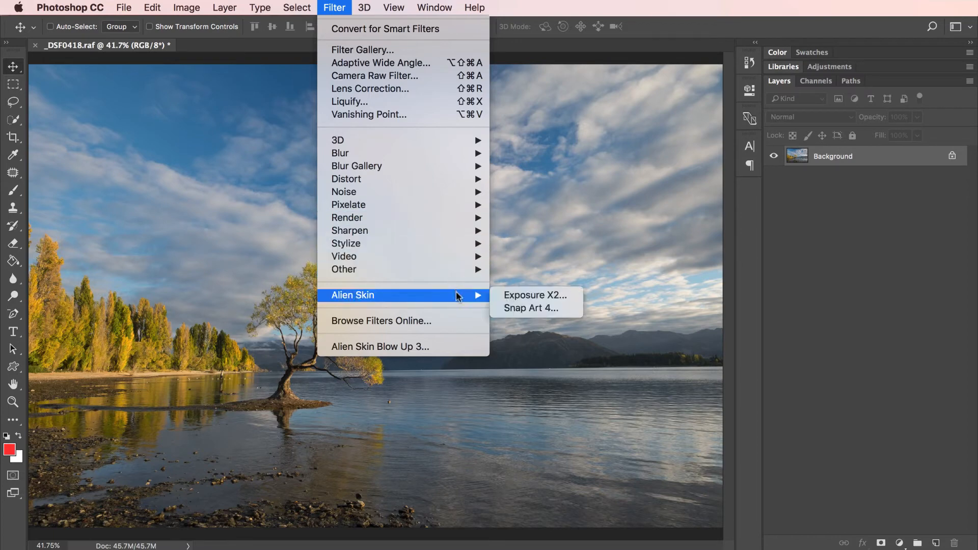
left_click(522, 313)
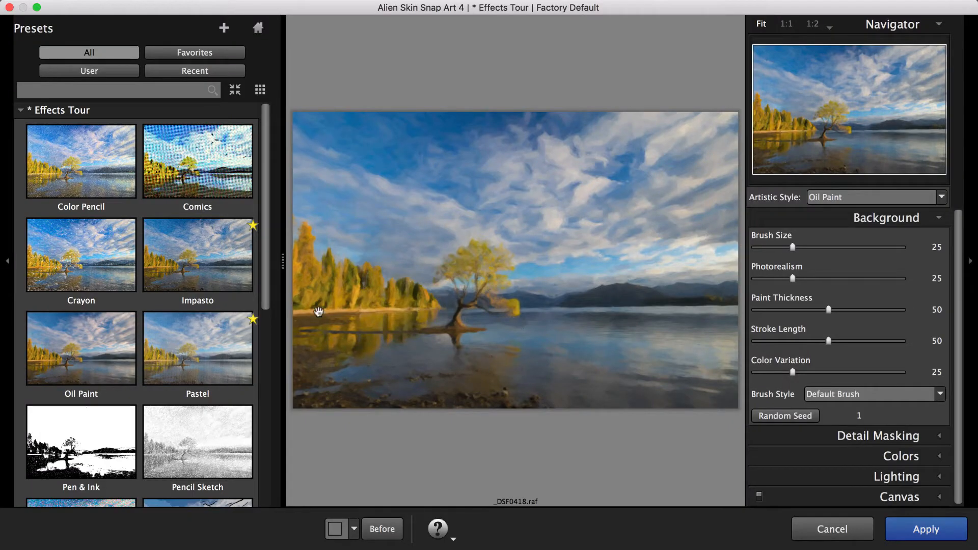
Look through the Snap Art preset categories, checking the Crayon presets and returning to the Effects Tour set
left_click(68, 113)
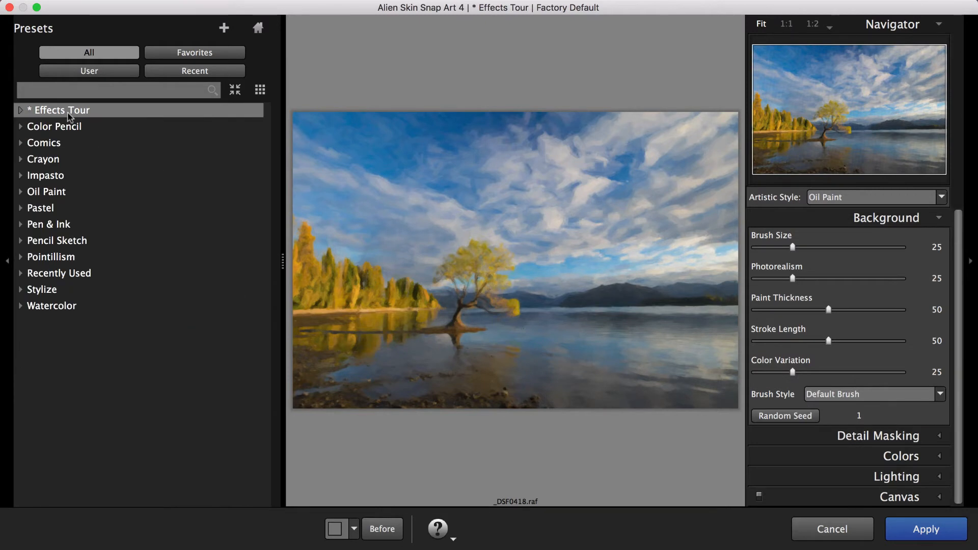
left_click(56, 160)
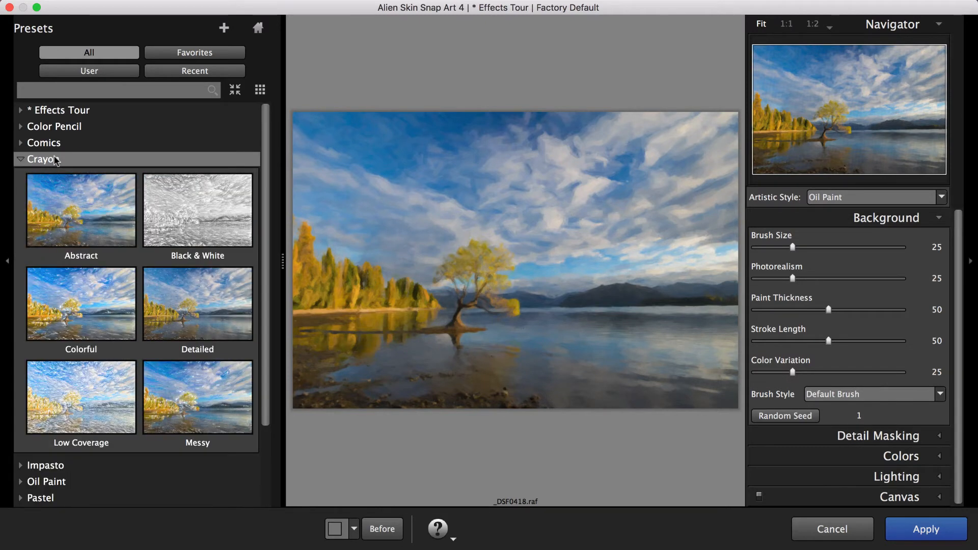
left_click(56, 159)
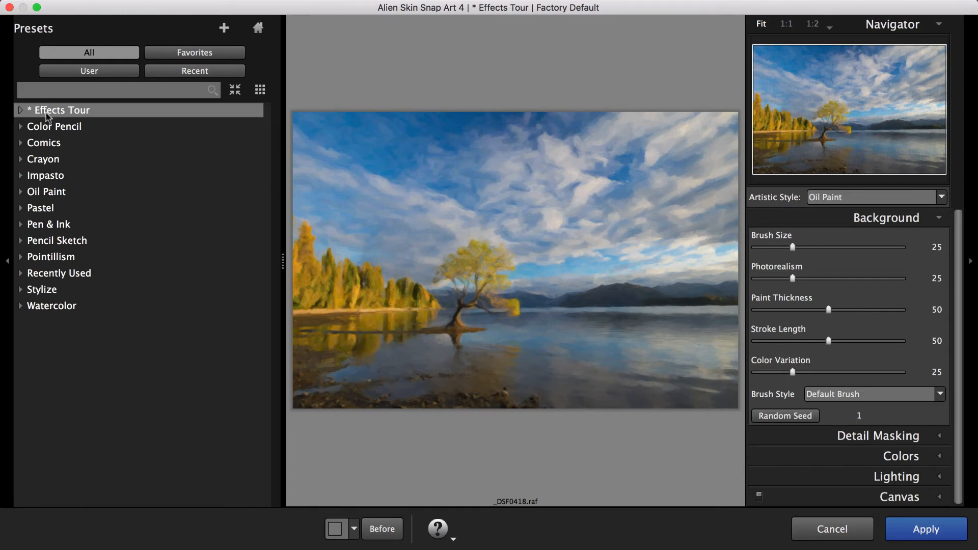
left_click(47, 113)
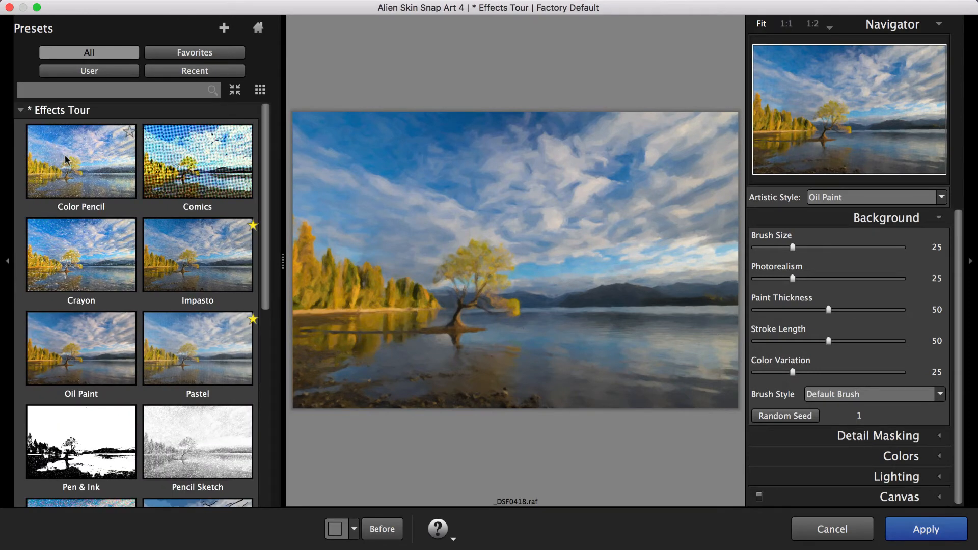
Try the Color Pencil and Impasto presets from Effects Tour, and select the Oil Paint preset
left_click(74, 170)
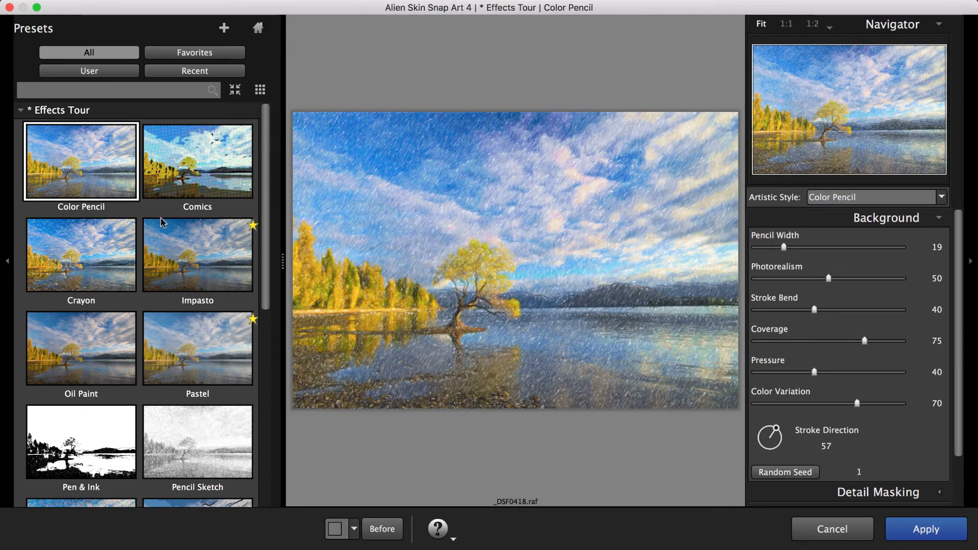
left_click(171, 234)
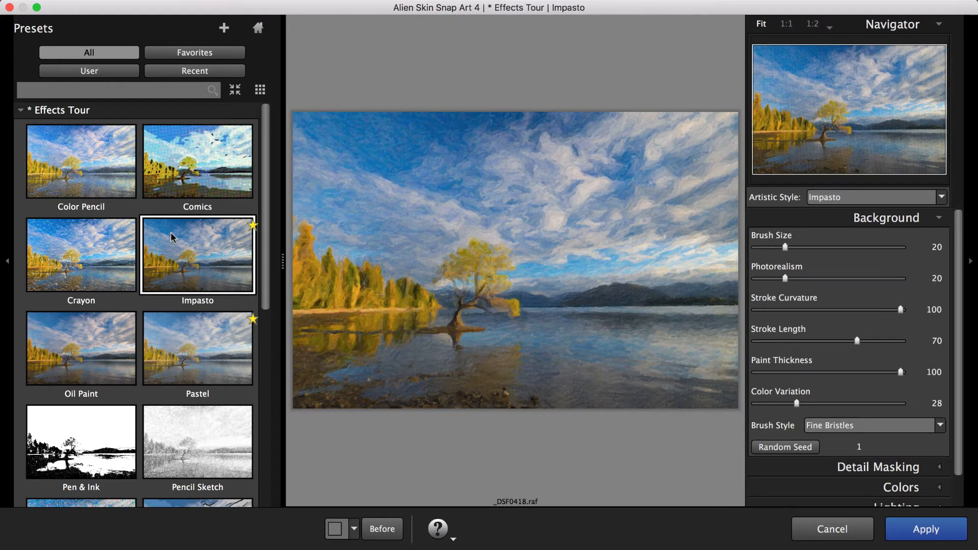
left_click(118, 334)
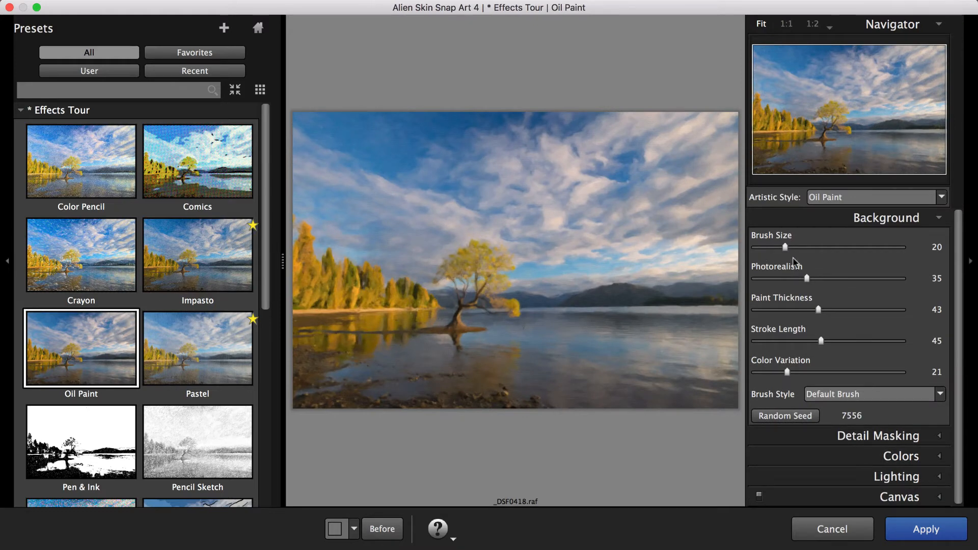
Hide the effect settings and widen the preset area to browse the Effects Tour presets with larger thumbnails
left_click(971, 260)
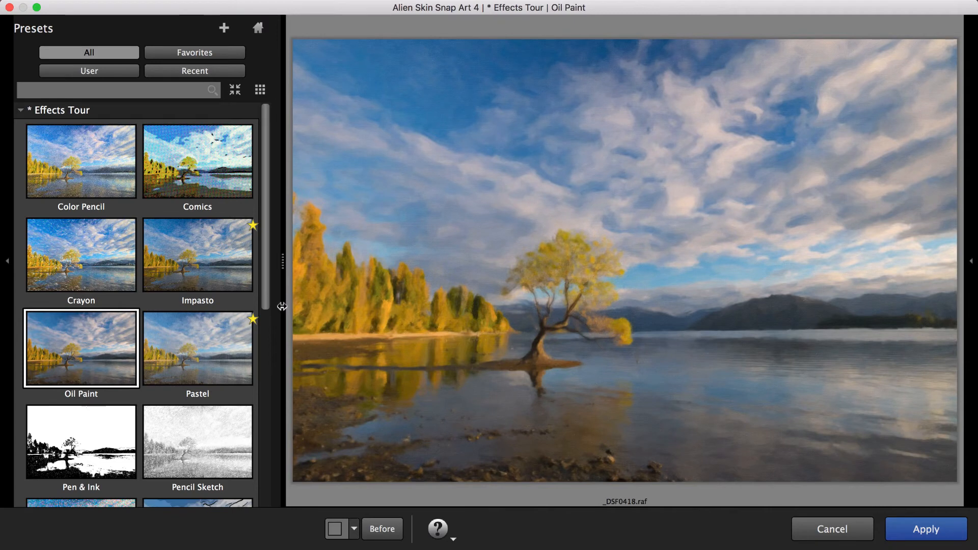
left_click_drag(287, 309, 563, 318)
scroll(487, 304, "down", 3)
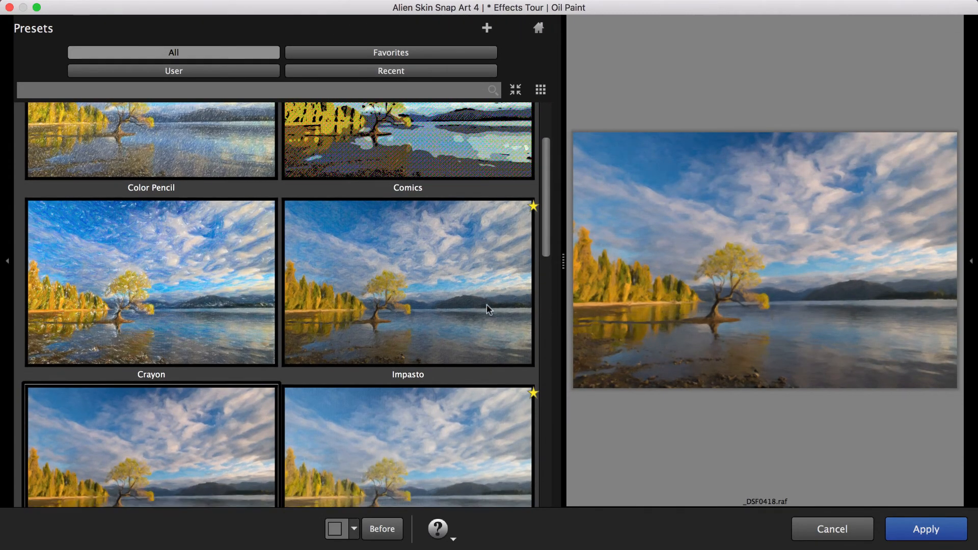
Select the Pastel preset from Effects Tour, hide the preset browser and show the effect settings
scroll(487, 303, "down", 4)
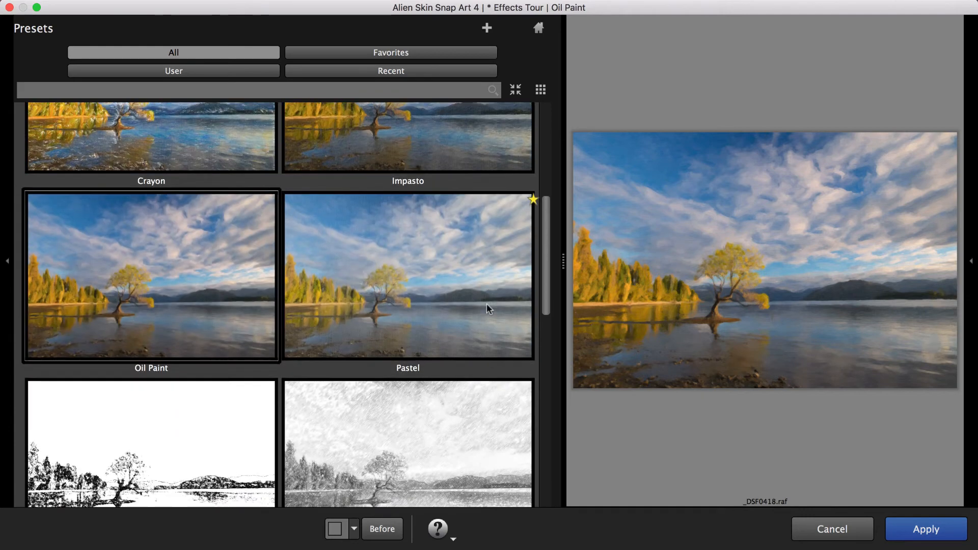
left_click(481, 268)
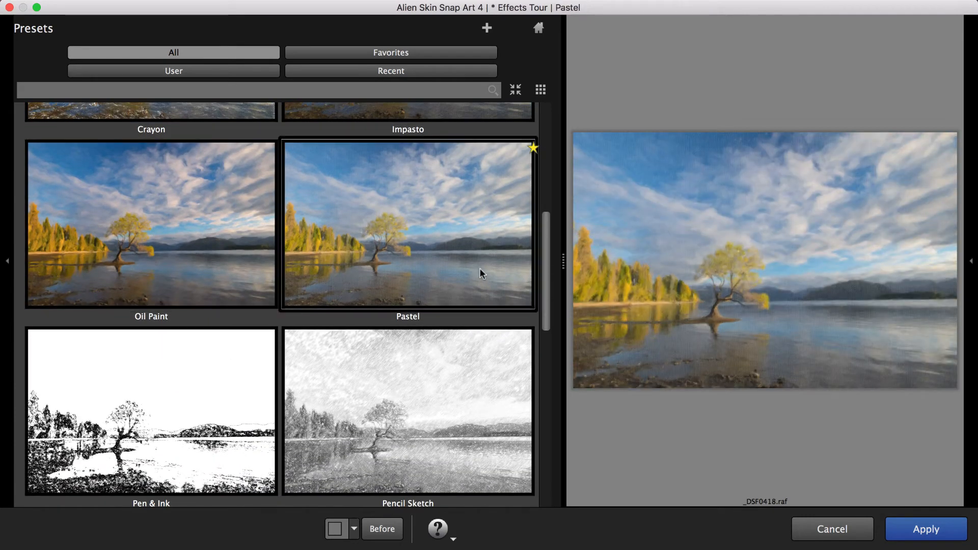
left_click(7, 260)
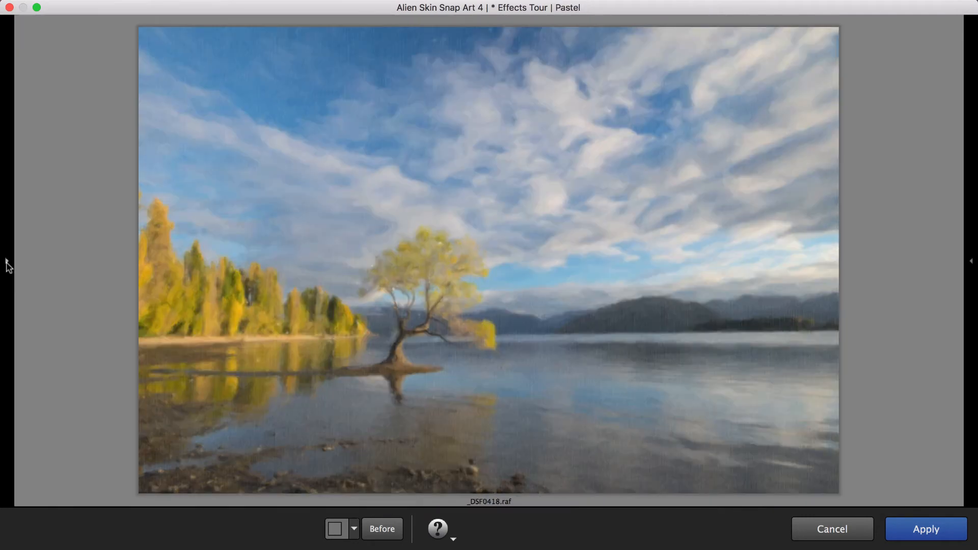
left_click(971, 261)
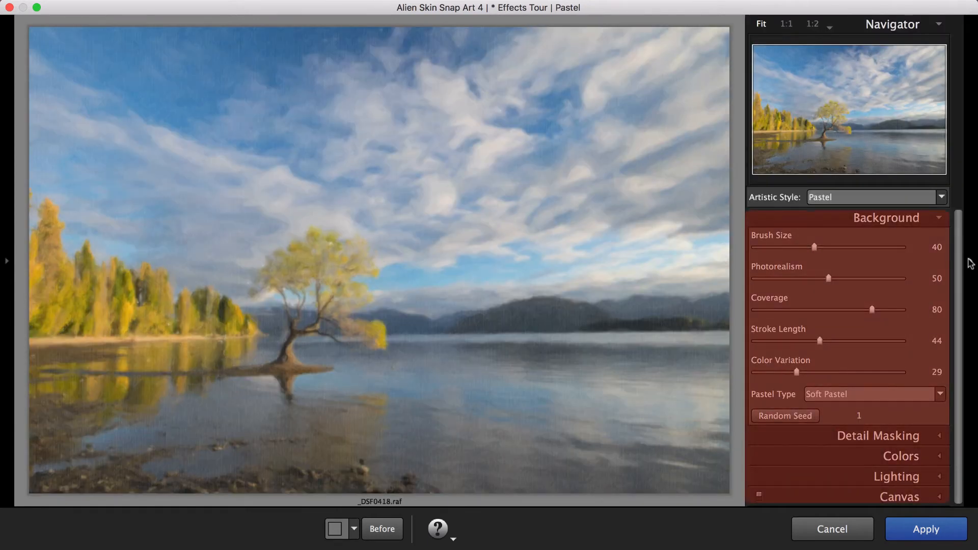
Set the pastel Brush Size to 18, Photorealism 68, Coverage 61, Stroke Length 21 and Color Variation 50, and apply the effect
left_click_drag(815, 248, 782, 247)
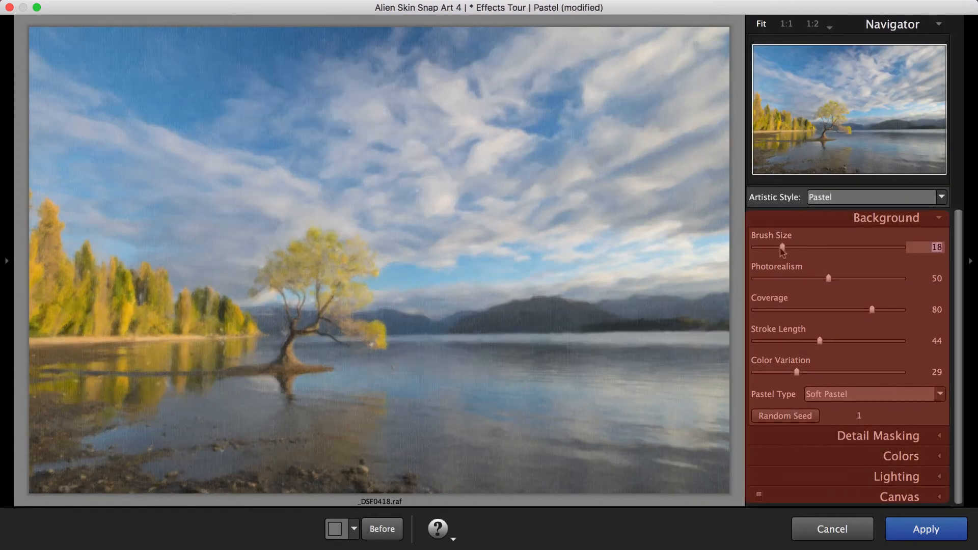
mouse_move(829, 278)
left_mouse_down()
mouse_move(854, 278)
mouse_move(805, 340)
mouse_move(787, 340)
left_mouse_up()
left_click_drag(797, 372, 830, 374)
left_click_drag(830, 309, 845, 310)
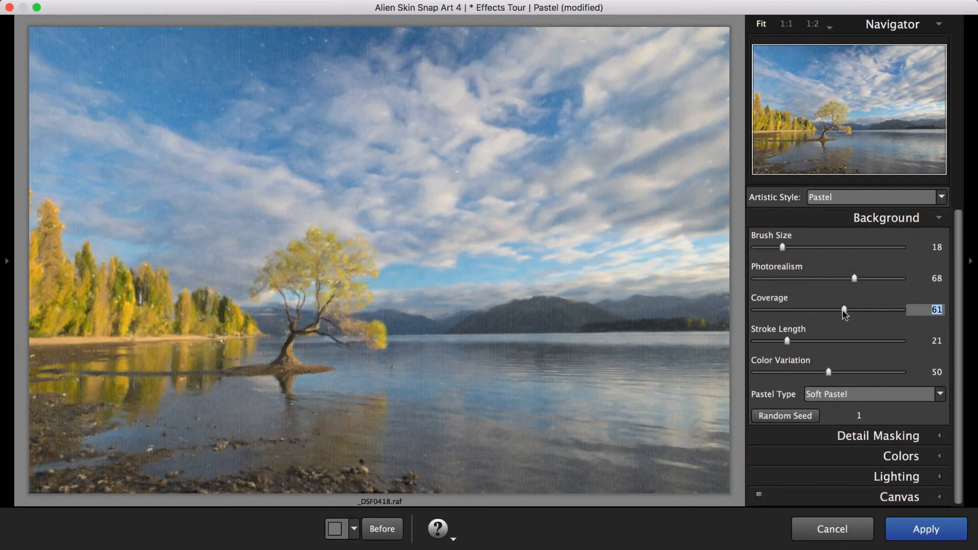
left_click(828, 372)
left_click(924, 530)
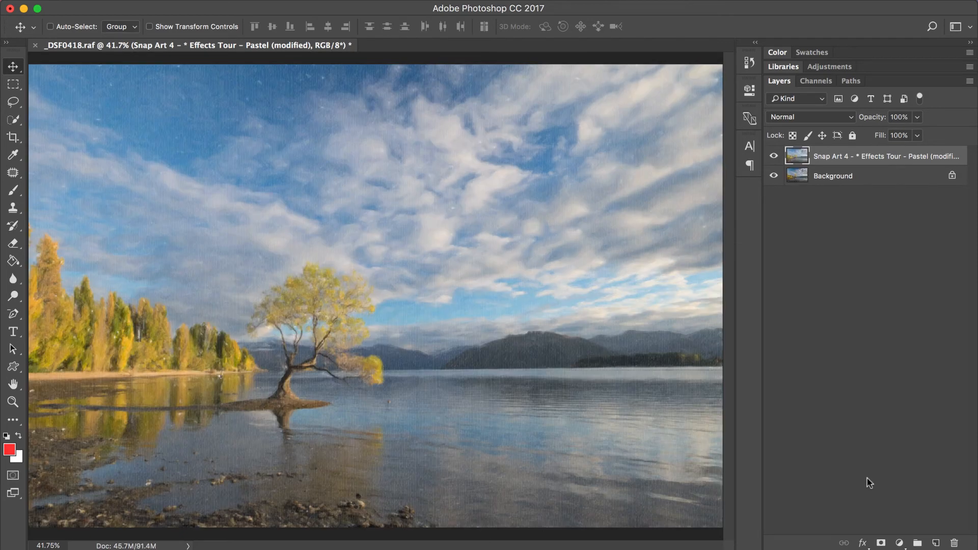
Select the Background layer and open it in the Alien Skin Snap Art 4 filter
left_click(841, 179)
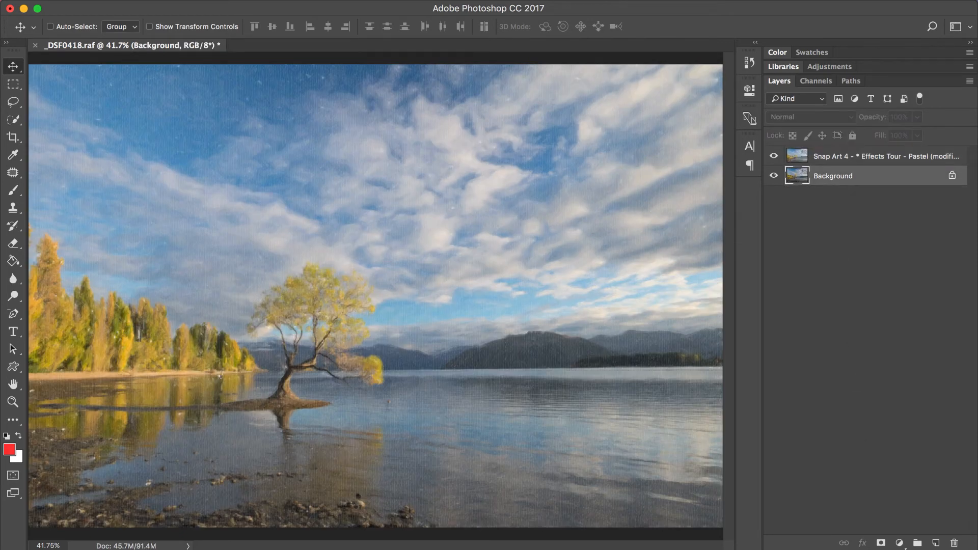
left_click(333, 0)
mouse_move(476, 296)
left_click(521, 307)
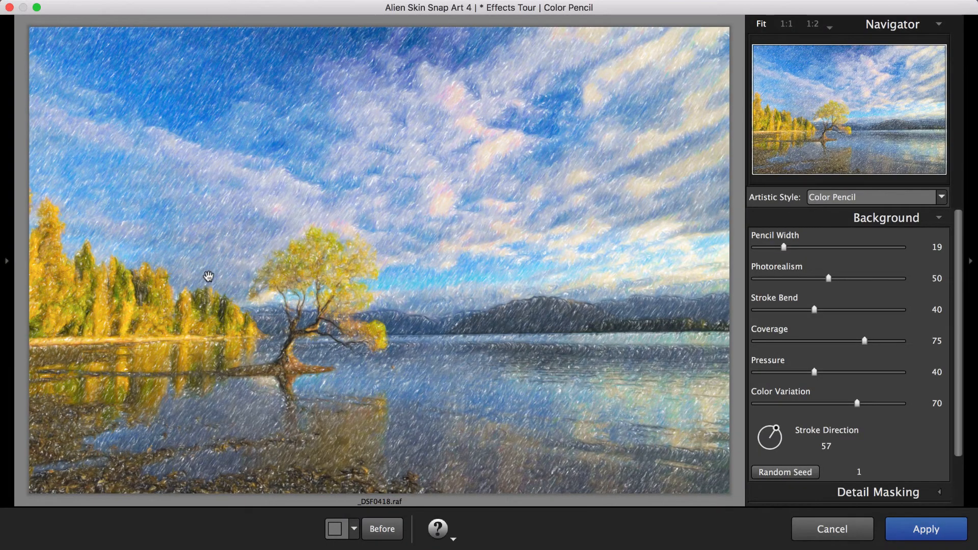
Turn off Output in New Layer in the Snap Art preferences
left_click(438, 529)
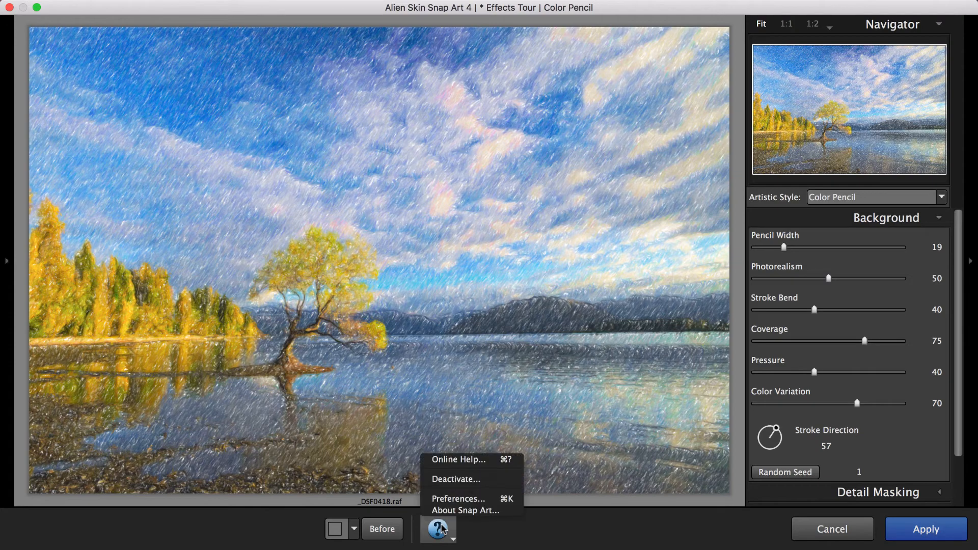
left_click(458, 499)
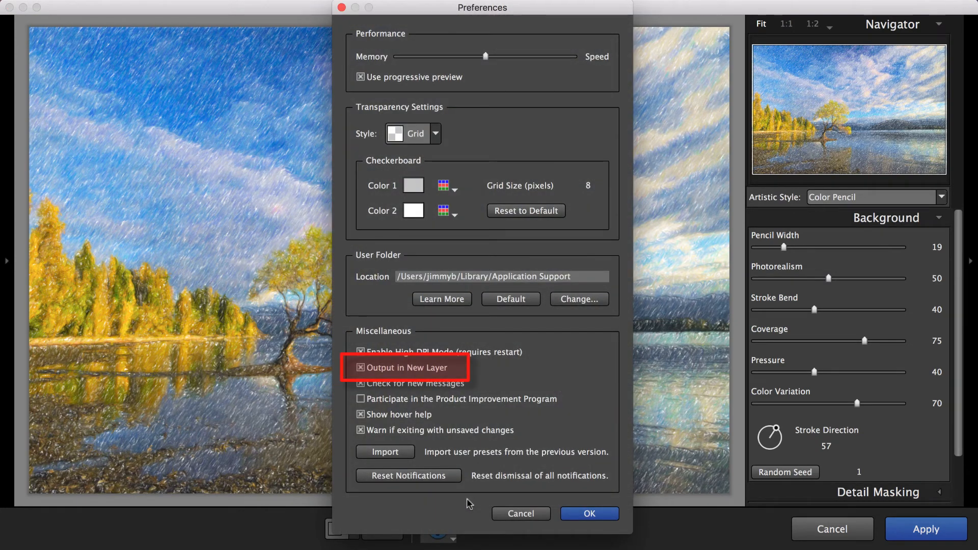
left_click(361, 368)
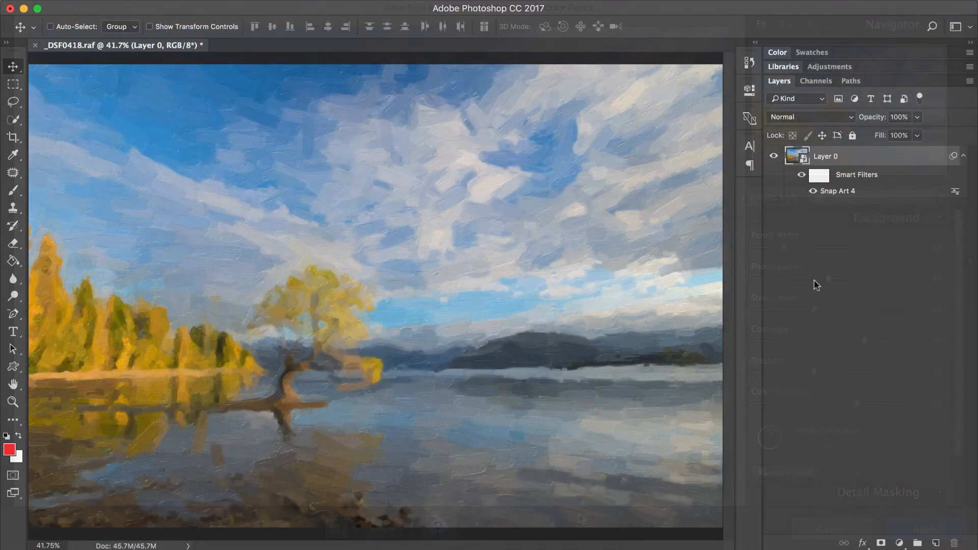
Reopen Layer 0's Snap Art 4 smart filter, set Paint Thickness to 73, Stroke Length to 50 and Color Variation to 26, and apply it
double_click(827, 191)
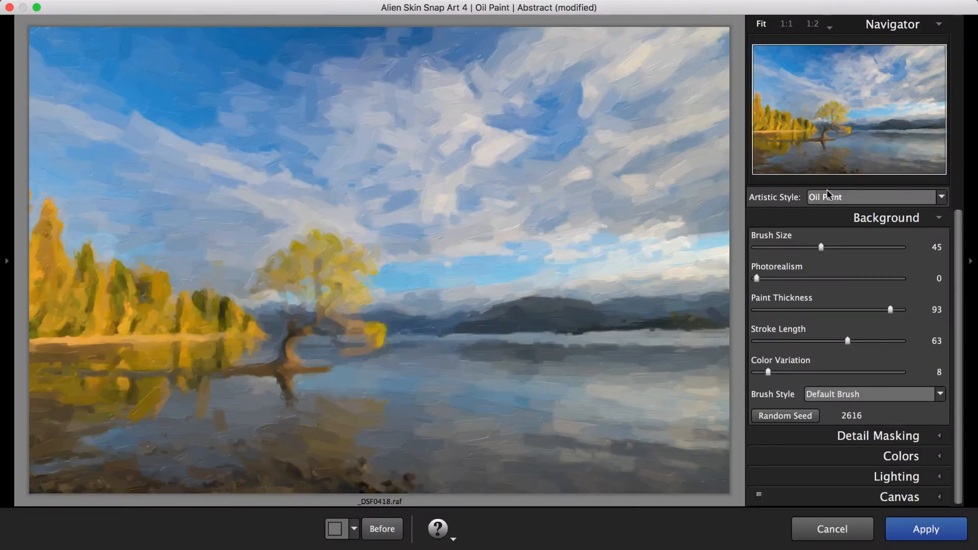
left_click(862, 310)
left_click(829, 341)
left_click(794, 373)
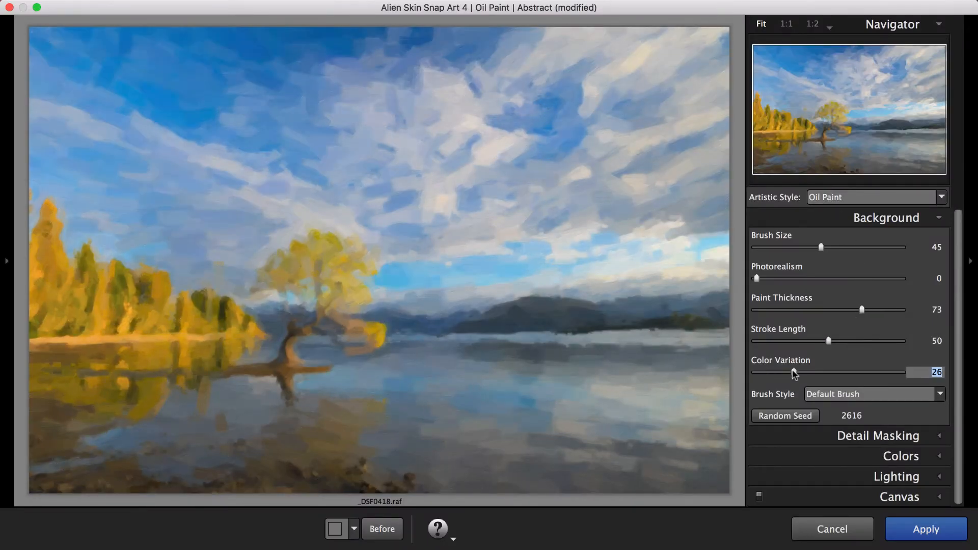
left_click(902, 528)
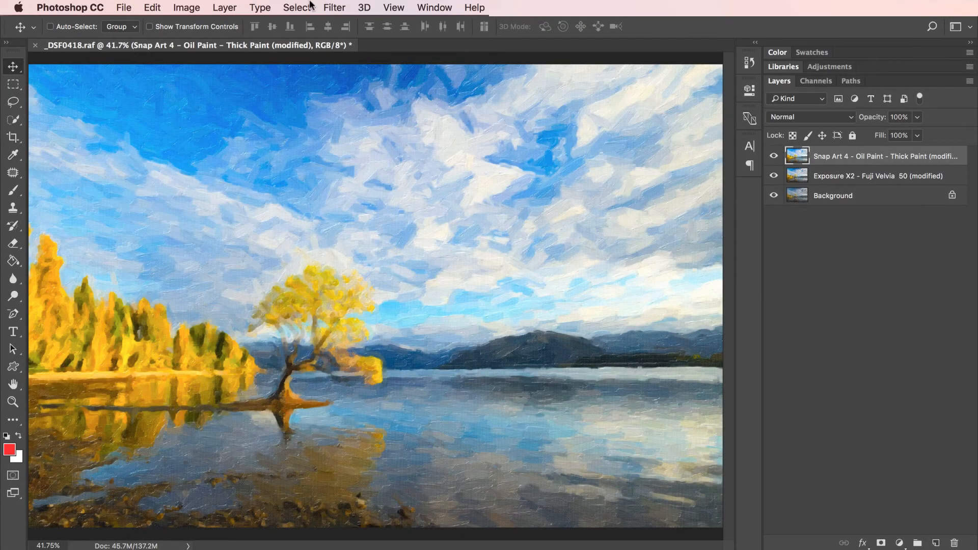
Open the image with the Oil Paint layer in the Alien Skin Blow Up 3 automation plug-in
left_click(334, 6)
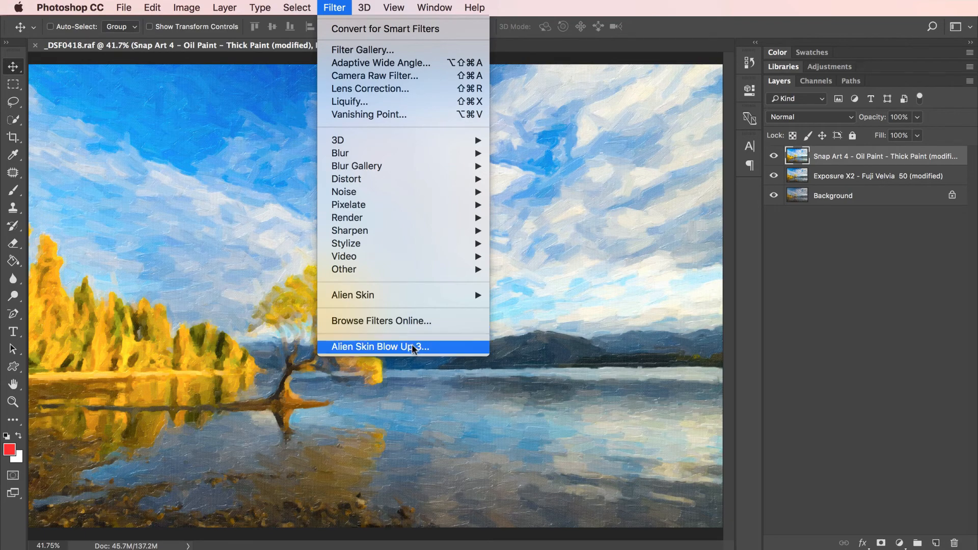
mouse_move(133, 8)
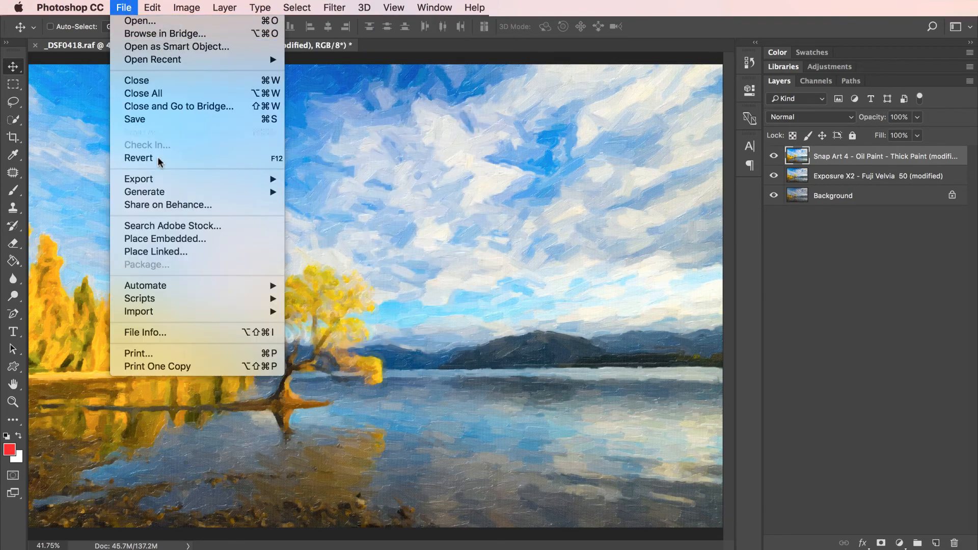
mouse_move(176, 285)
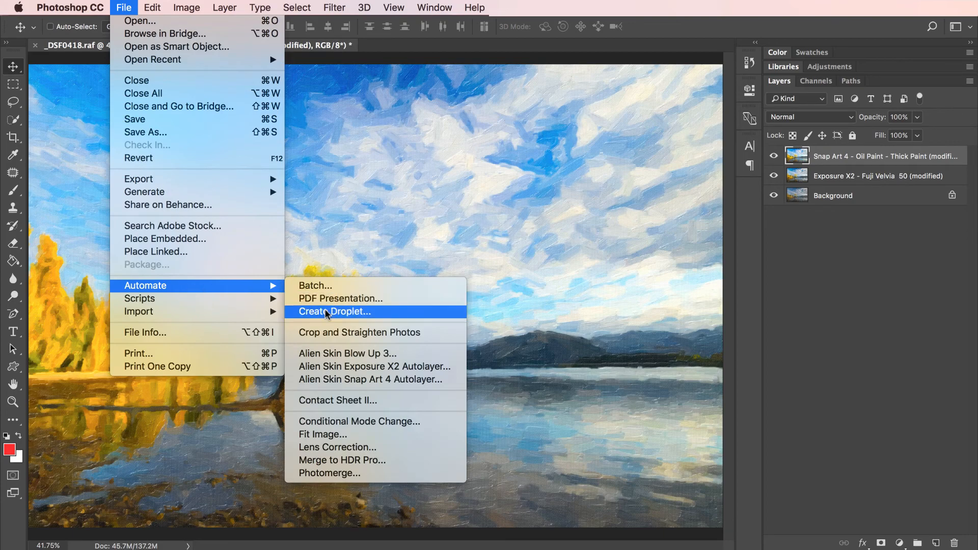
left_click(355, 355)
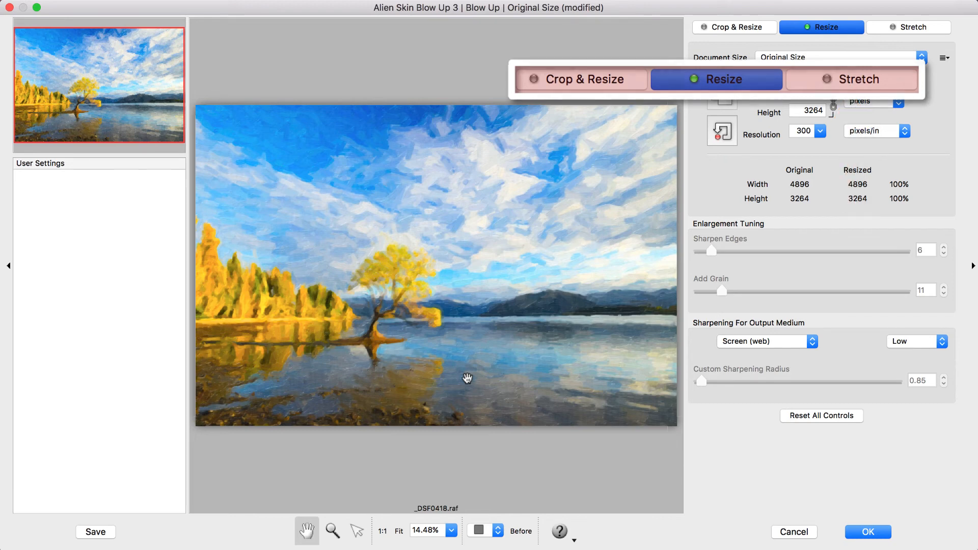
Try Crop & Resize with the Square 10 x 10 size and the crop area shifted left, and compare the Resize and Stretch modes
left_click(735, 29)
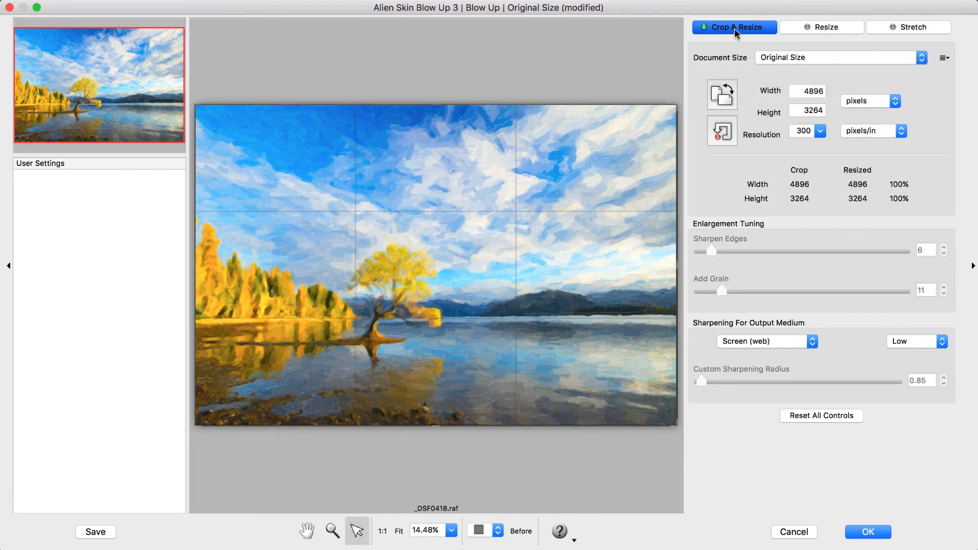
left_click(797, 59)
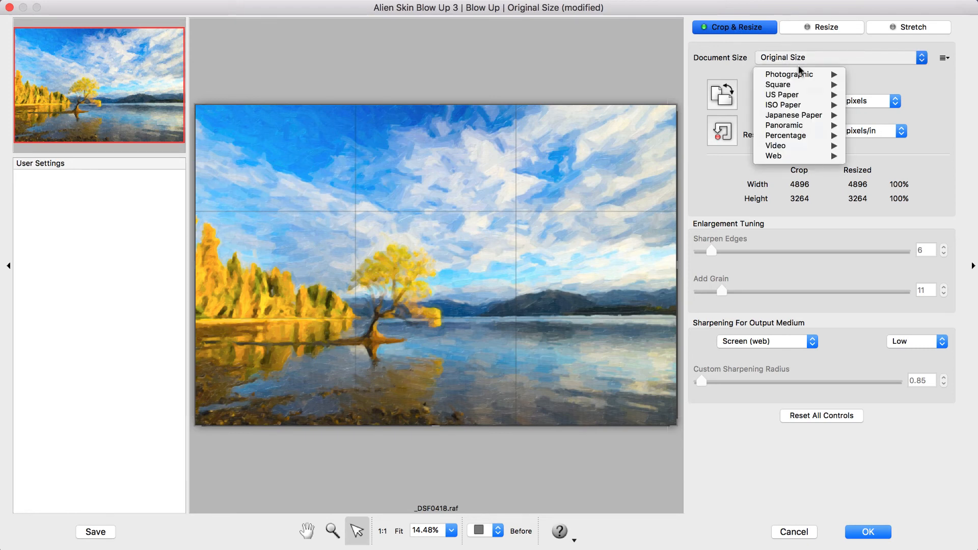
mouse_move(795, 84)
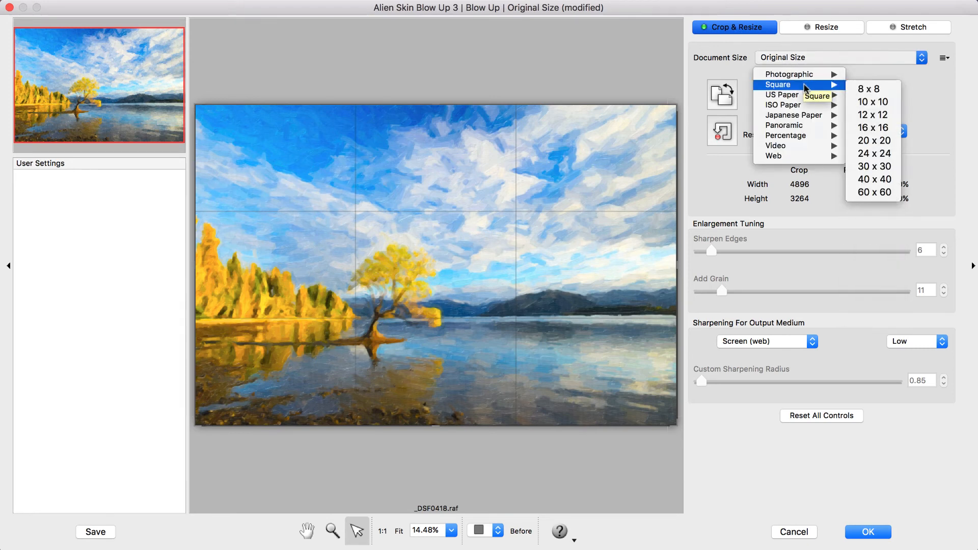
left_click(872, 103)
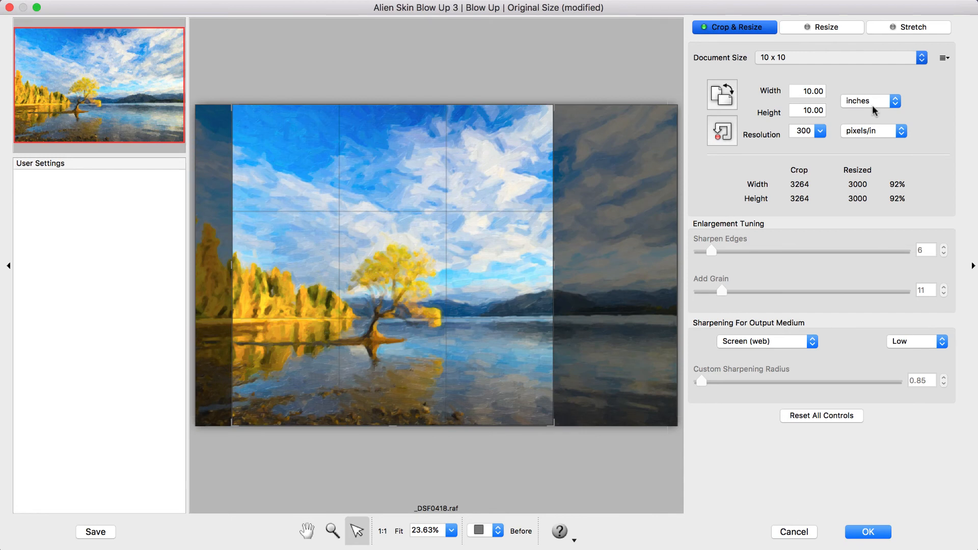
left_click_drag(487, 277, 465, 259)
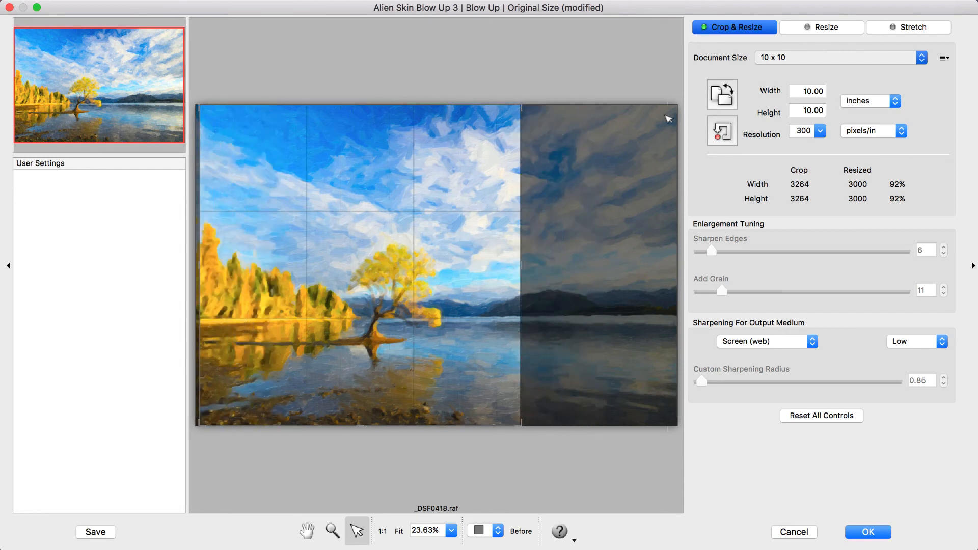
left_click(821, 29)
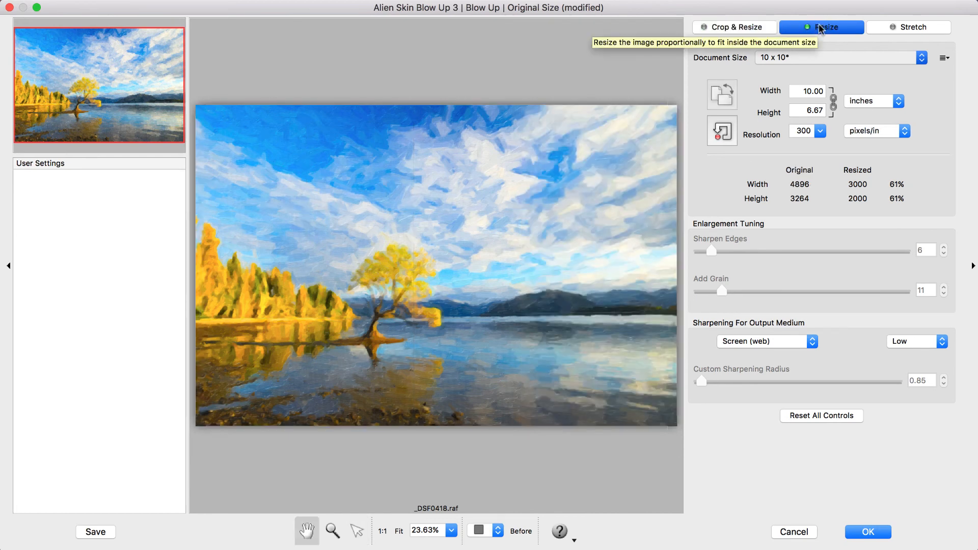
left_click(894, 25)
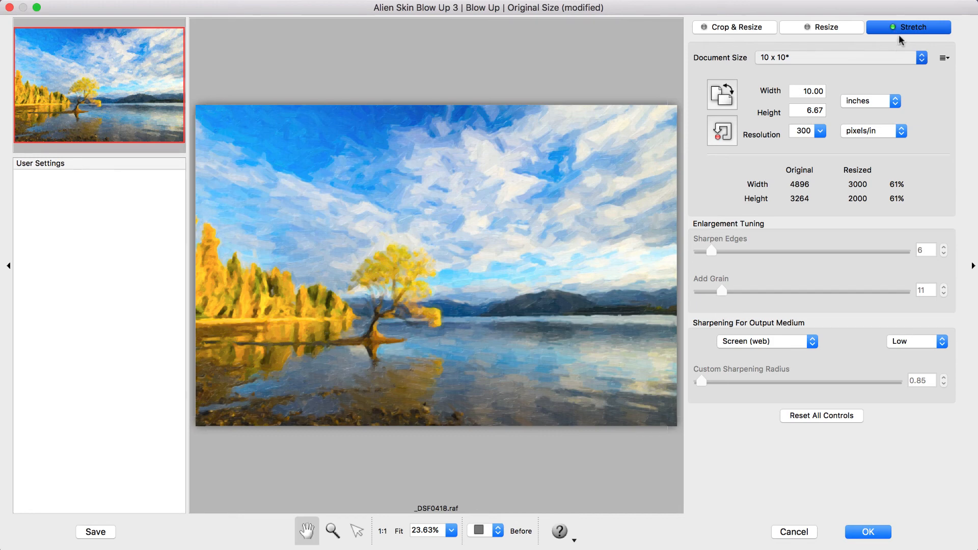
Choose Resize mode with the Photographic 16 x 24 document size and set output sharpening to Inkjet Luster Paper
left_click(796, 35)
left_click(819, 59)
mouse_move(830, 93)
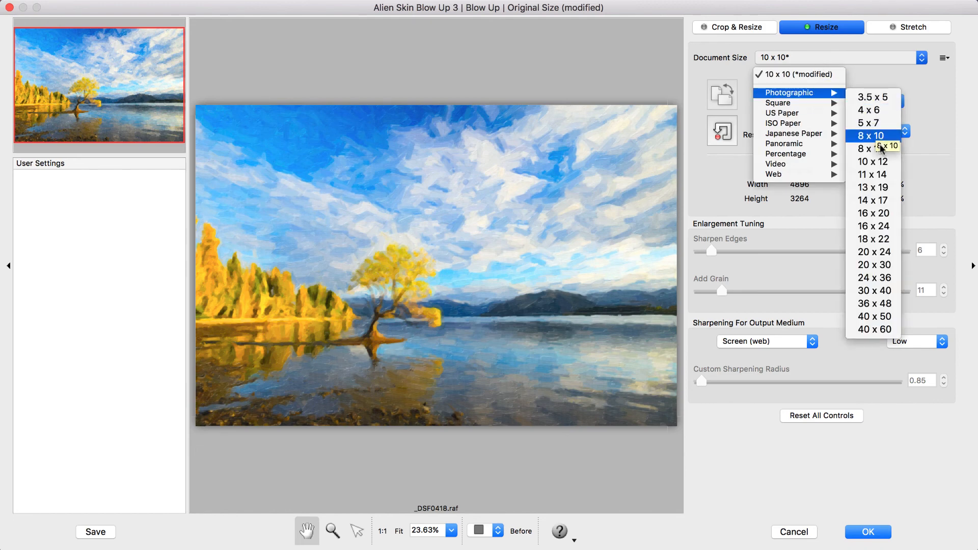
left_click(888, 227)
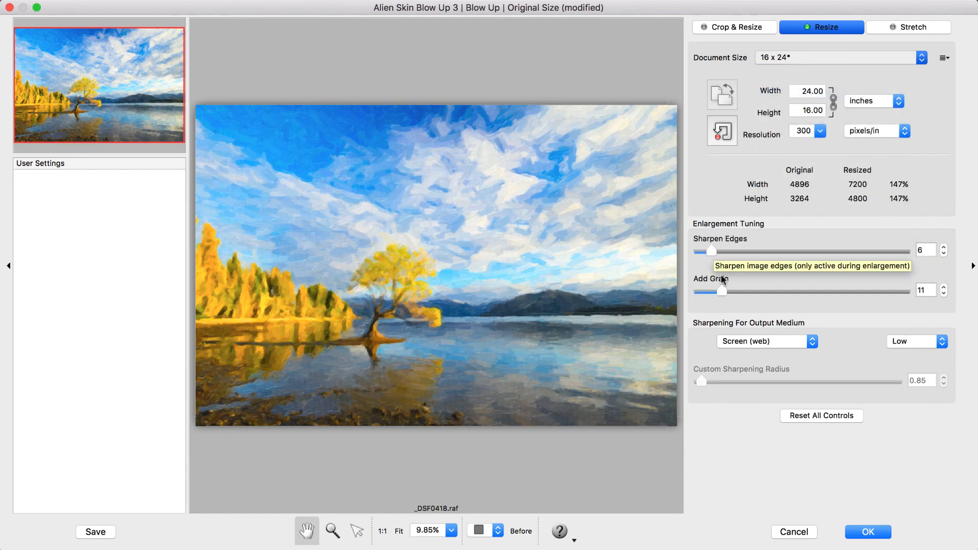
left_click(776, 341)
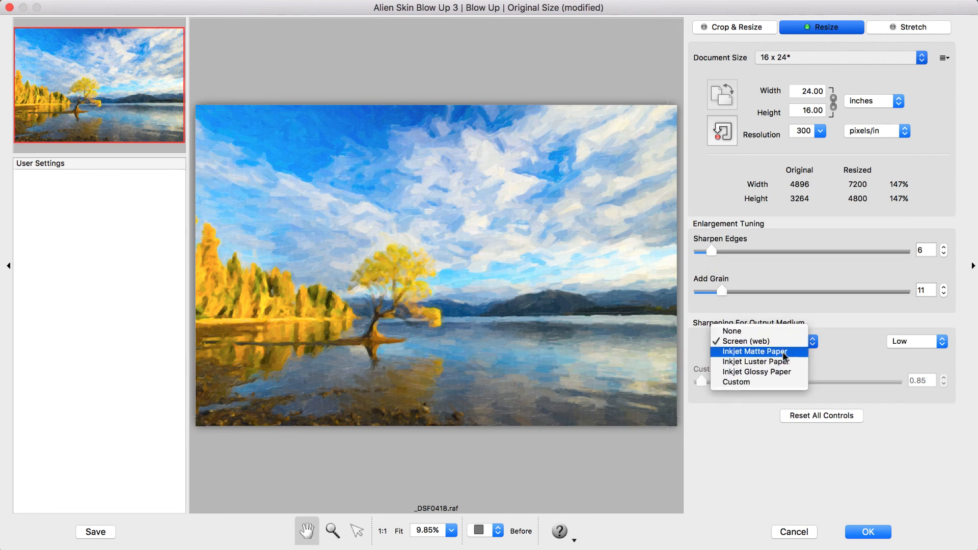
left_click(784, 362)
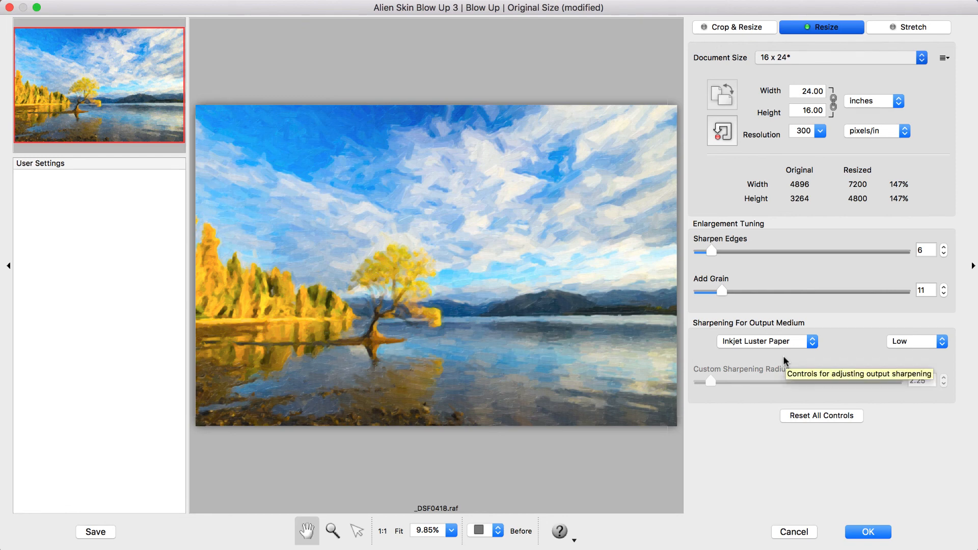
Turn on Duplicate Before Resizing in the Blow Up preferences and run the enlargement
left_click(566, 536)
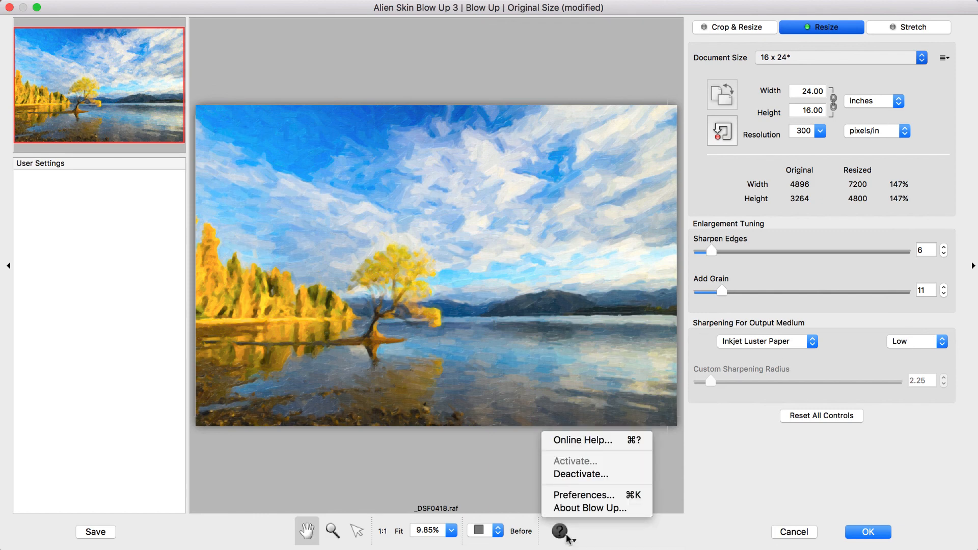
left_click(580, 495)
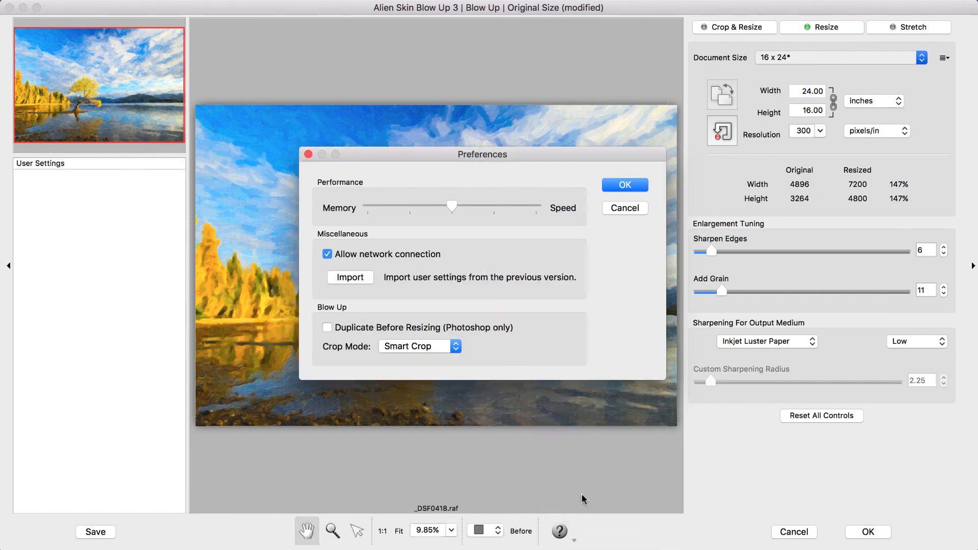
left_click(328, 327)
left_click(622, 186)
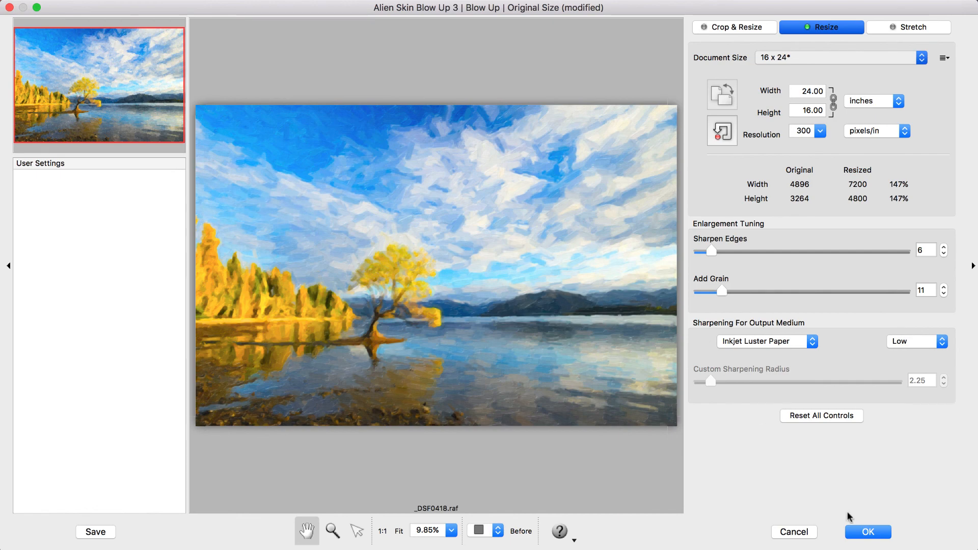
left_click(866, 531)
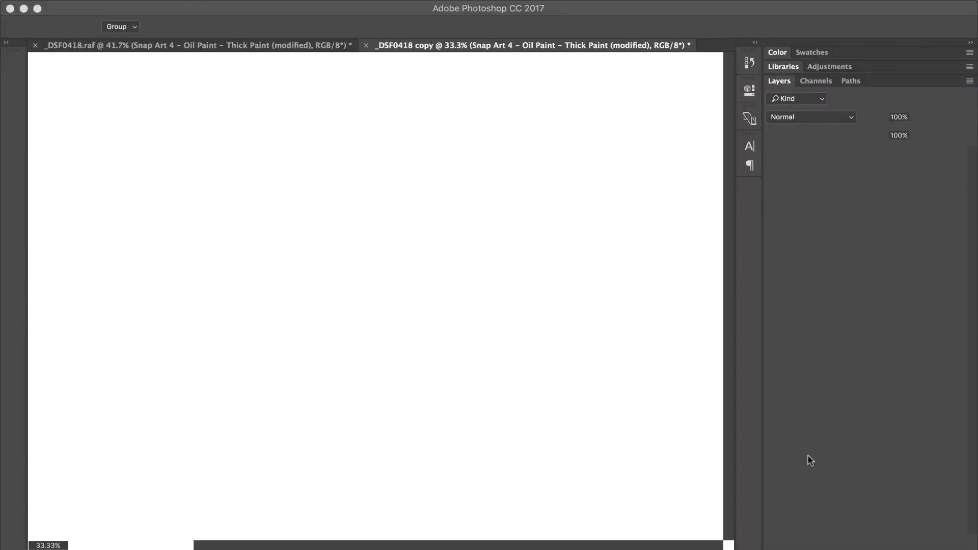